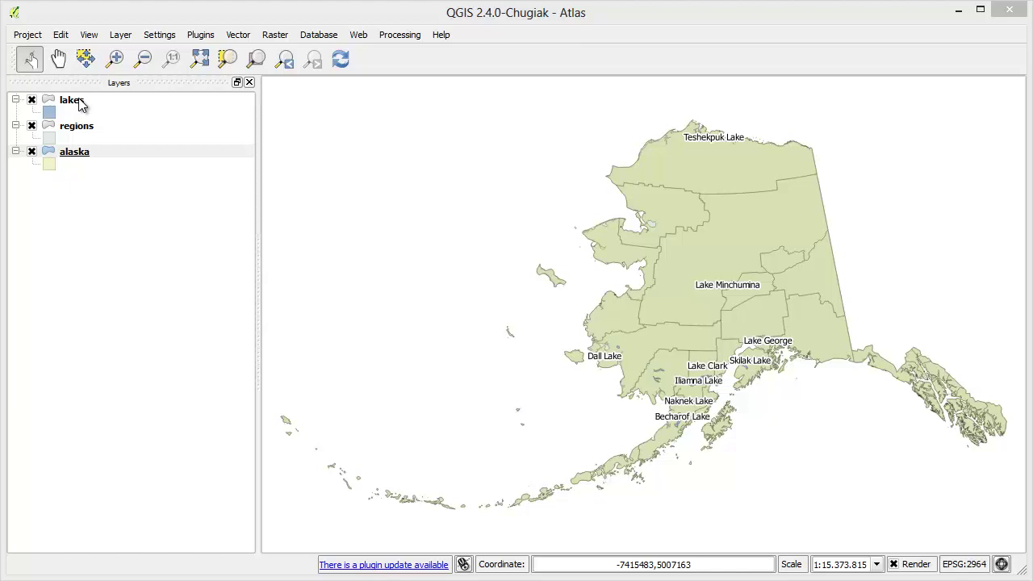
# - Select the lakes, regions and alaska layers in the layer list
pyautogui.click(78, 101)
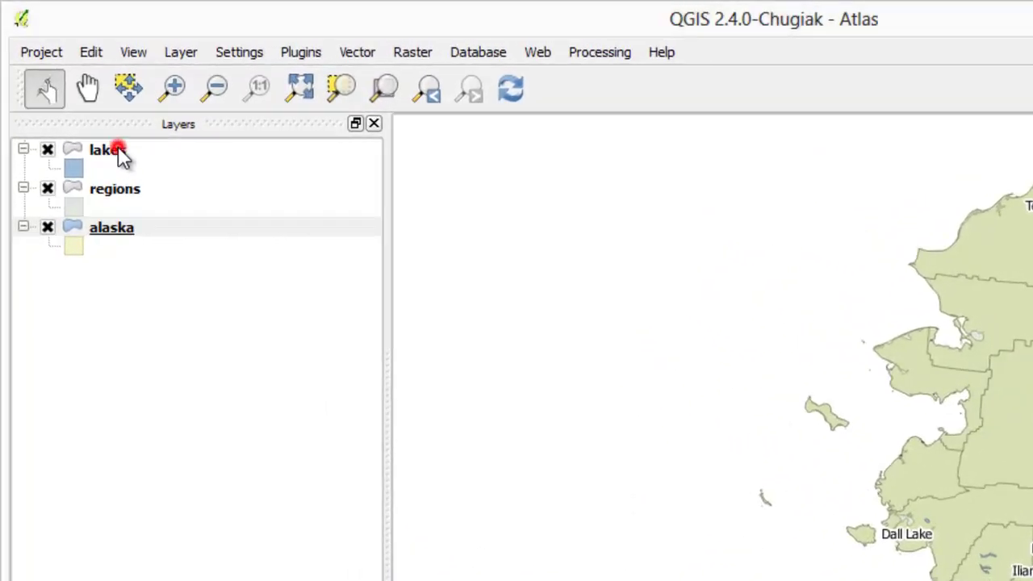
pyautogui.click(151, 191)
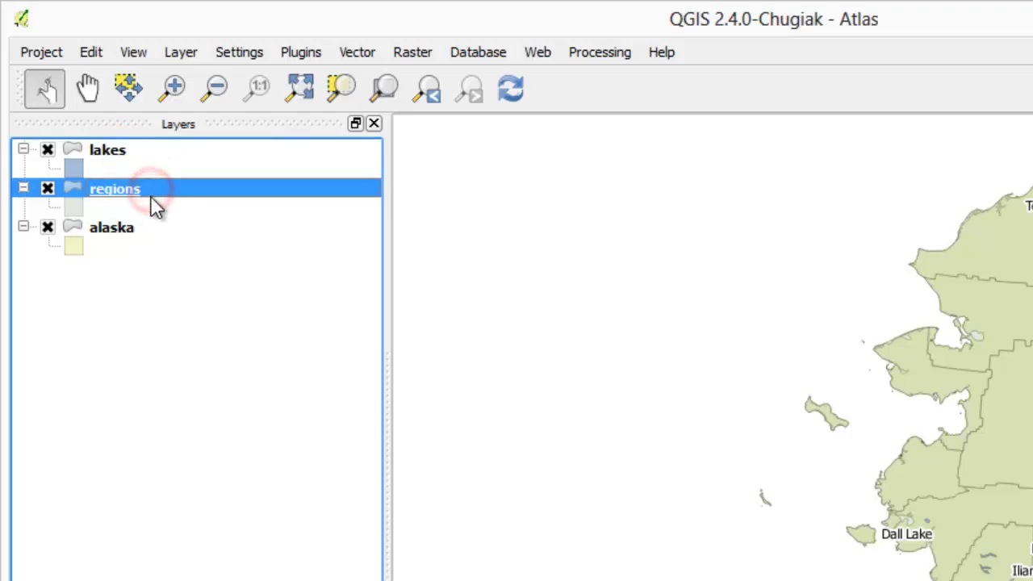
pyautogui.click(145, 230)
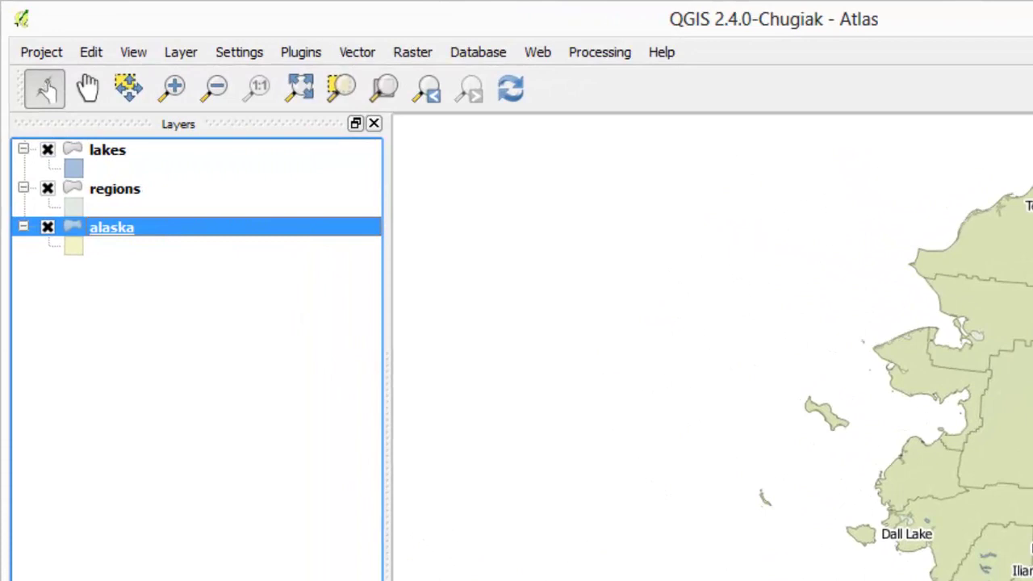
# - Create a new print composer titled Atlas-Lakes
pyautogui.click(41, 51)
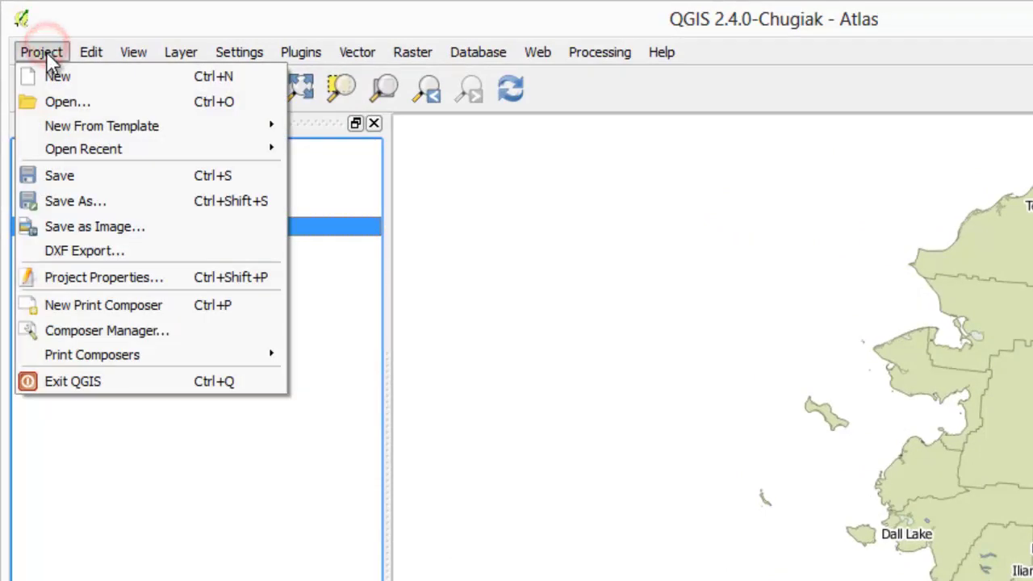
pyautogui.click(90, 306)
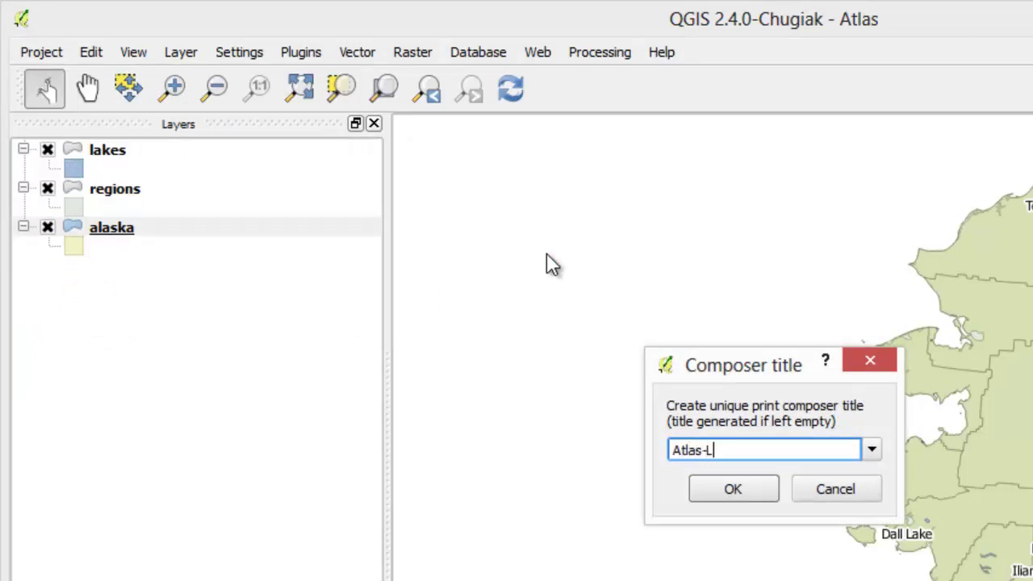
pyautogui.write('Atlas-Lakes')
pyautogui.click(720, 485)
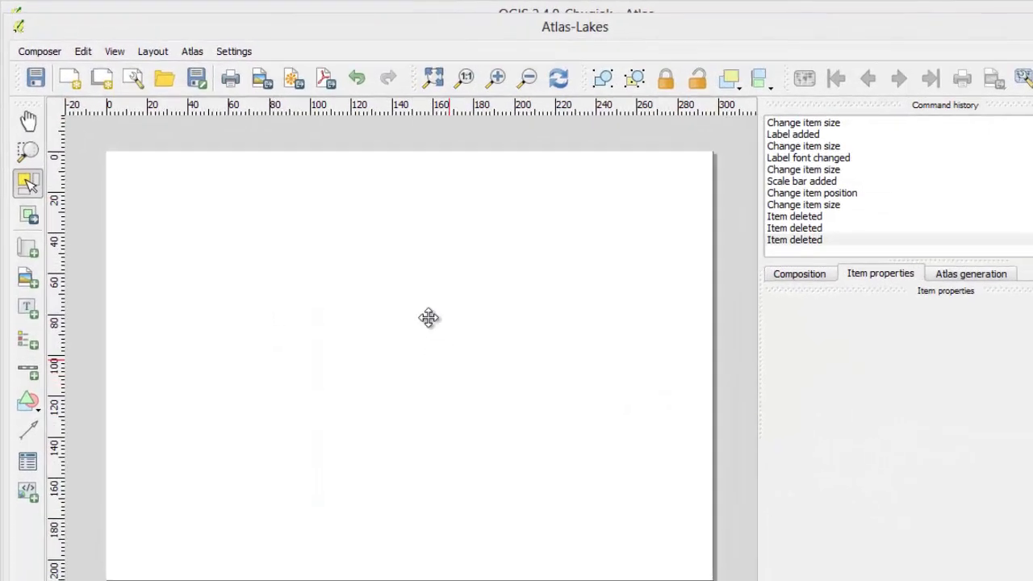
# - Draw a map frame of Alaska spanning most of the page
pyautogui.click(192, 71)
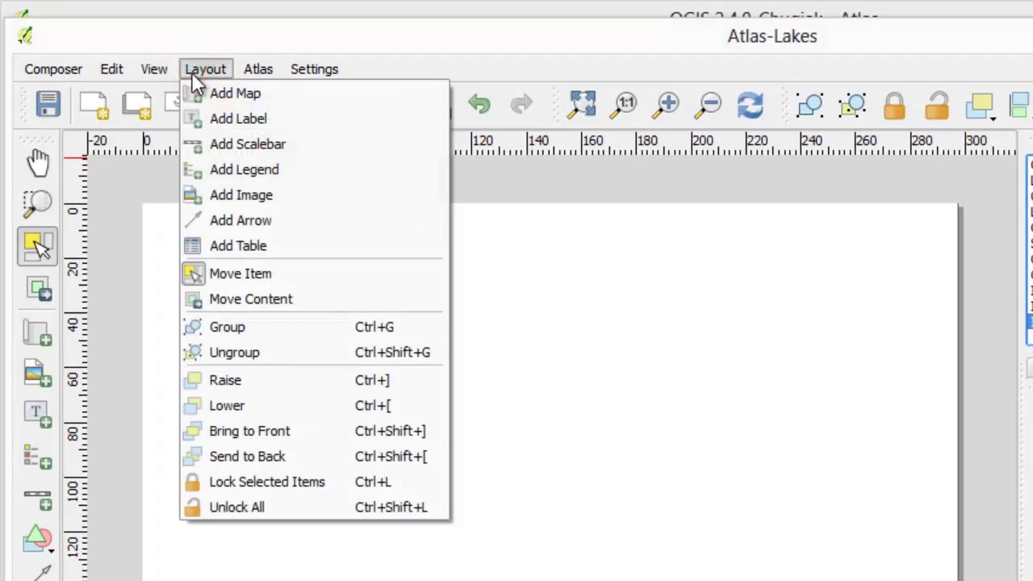
pyautogui.click(202, 91)
pyautogui.moveTo(168, 257); pyautogui.dragTo(900, 580)
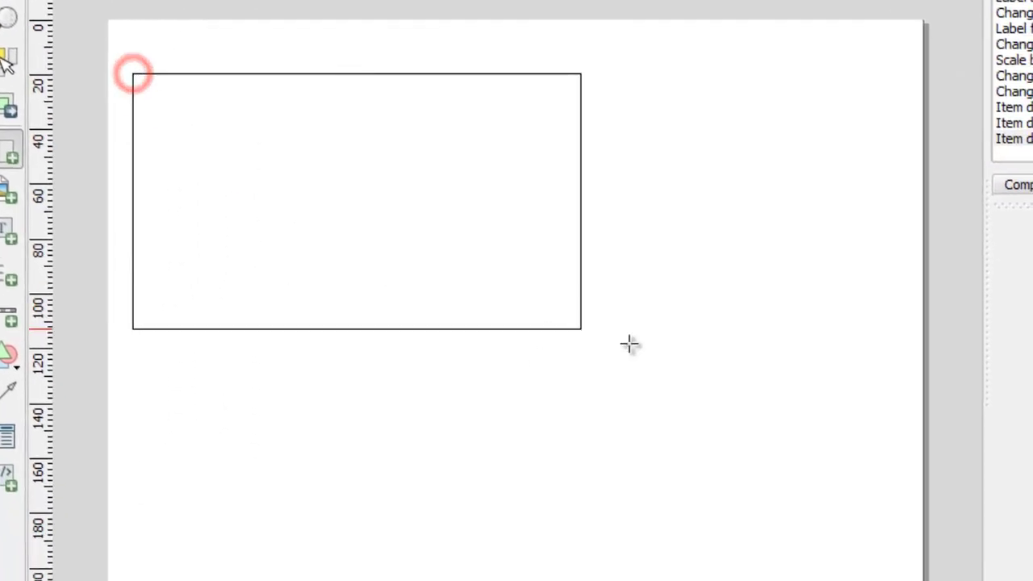
pyautogui.moveTo(862, 507); pyautogui.dragTo(896, 517)
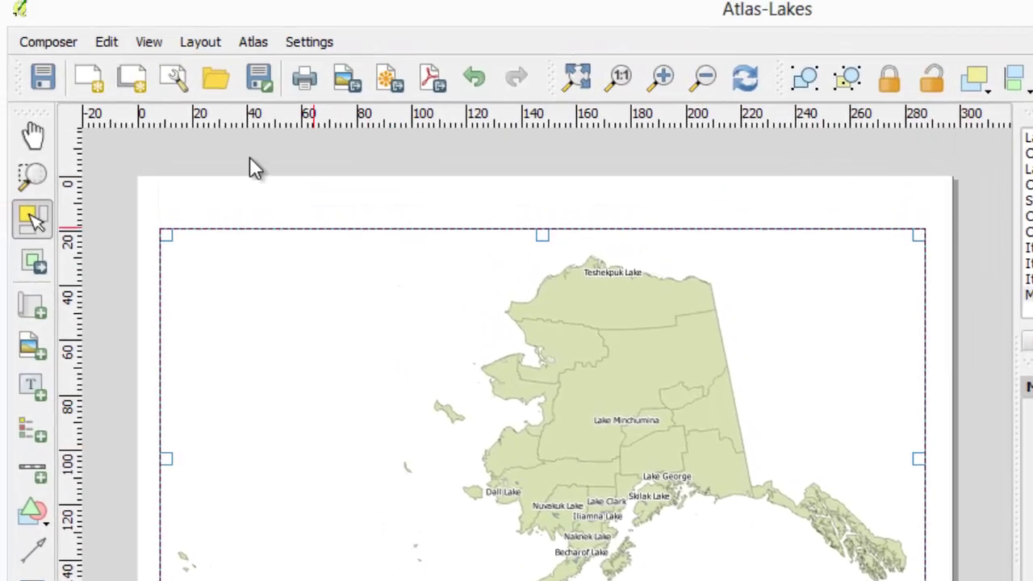
# - Add a QGIS text label at the page's top-left with font size 18
pyautogui.click(202, 42)
pyautogui.click(204, 118)
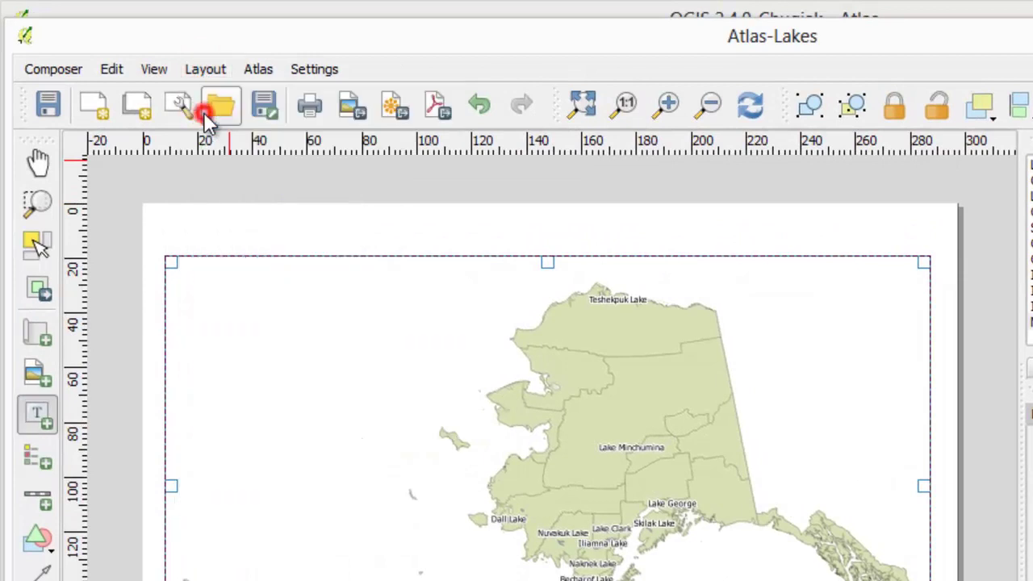
pyautogui.moveTo(169, 211); pyautogui.dragTo(925, 246)
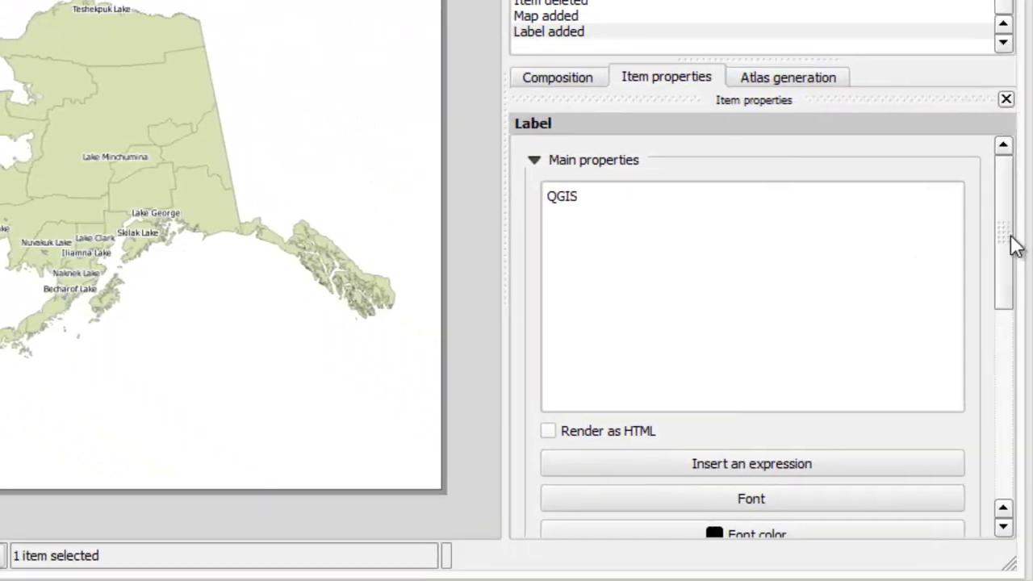
pyautogui.moveTo(1010, 235); pyautogui.dragTo(991, 307)
pyautogui.click(722, 316)
pyautogui.click(921, 318)
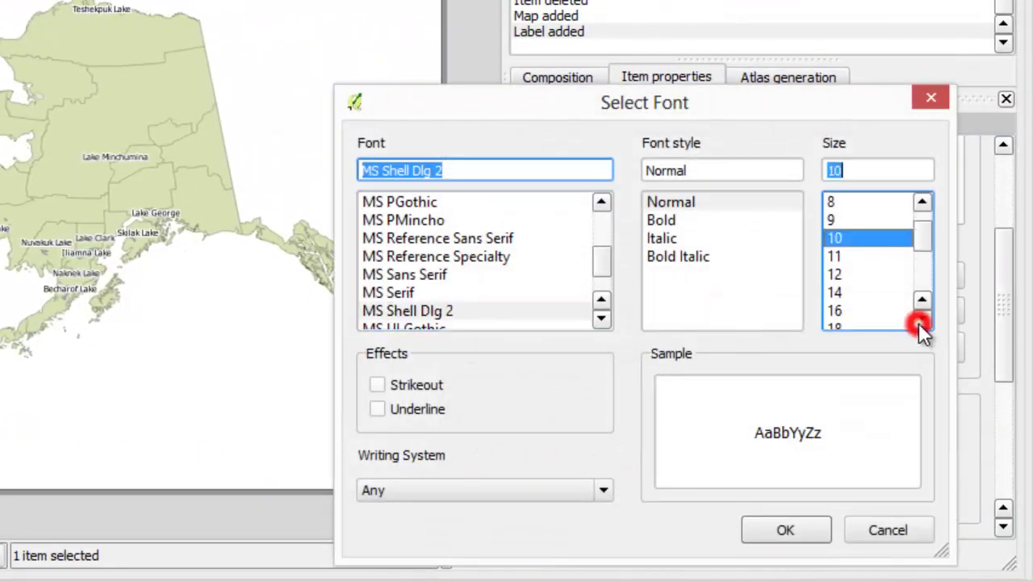
pyautogui.click(848, 275)
pyautogui.click(785, 530)
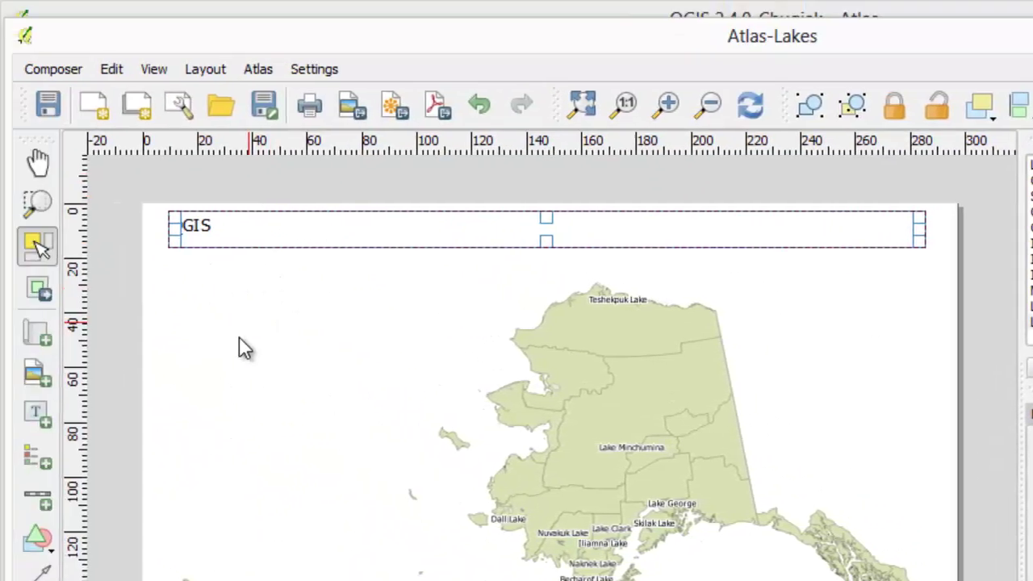
pyautogui.click(138, 284)
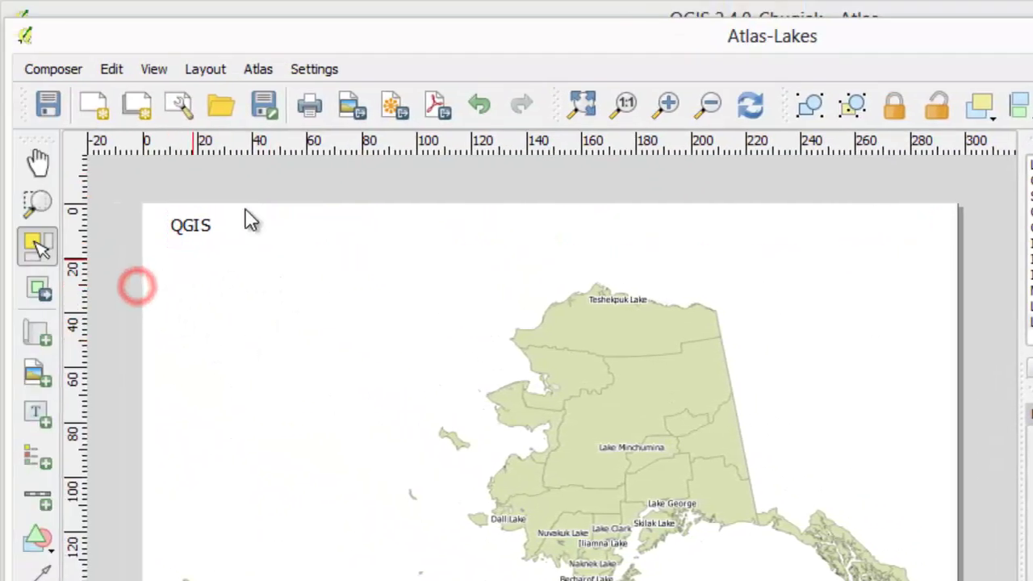
# - Place a km scale bar at the page's bottom-left, just below the map
pyautogui.click(211, 69)
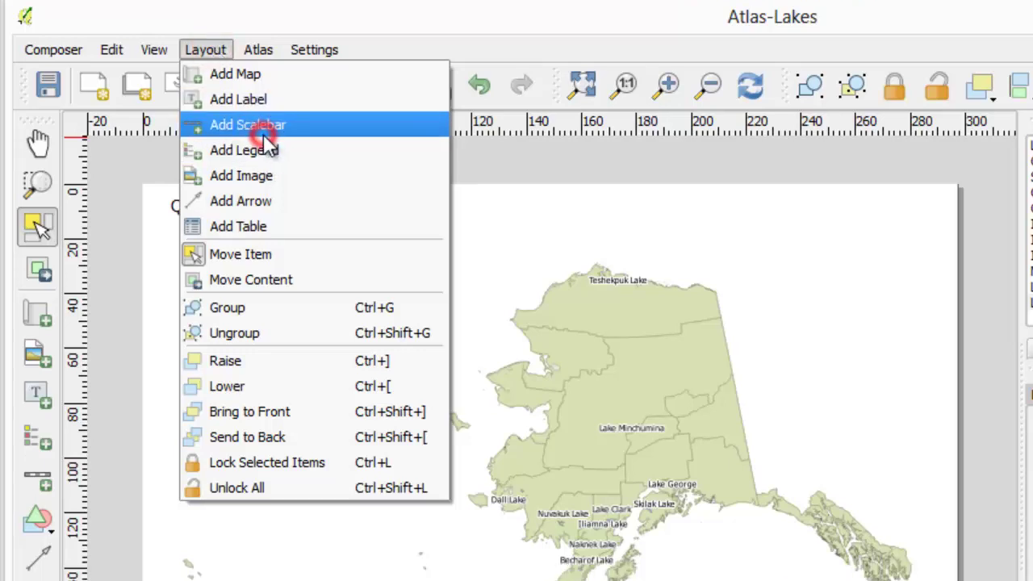
pyautogui.click(248, 143)
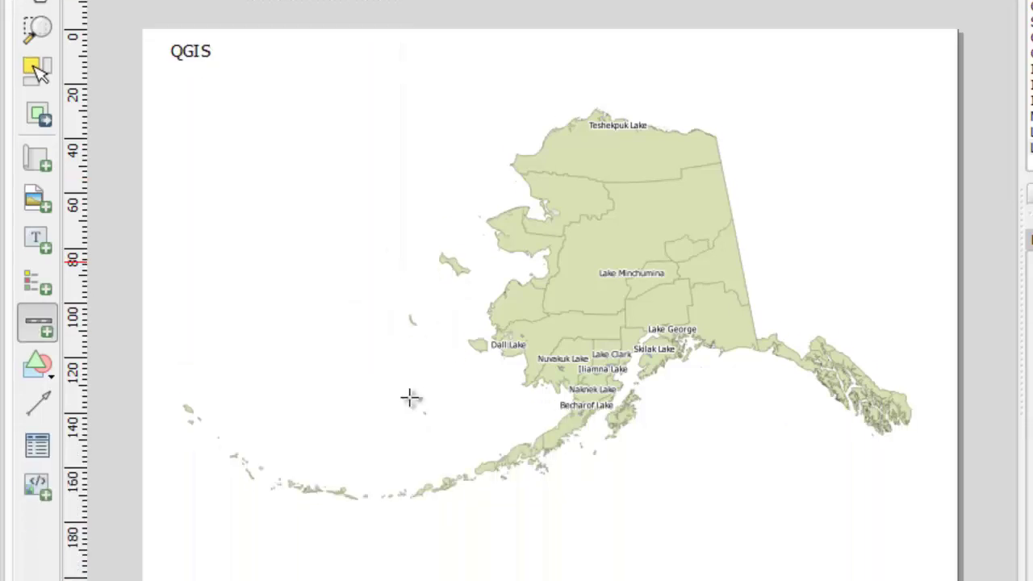
pyautogui.click(163, 465)
pyautogui.moveTo(197, 479); pyautogui.dragTo(196, 446)
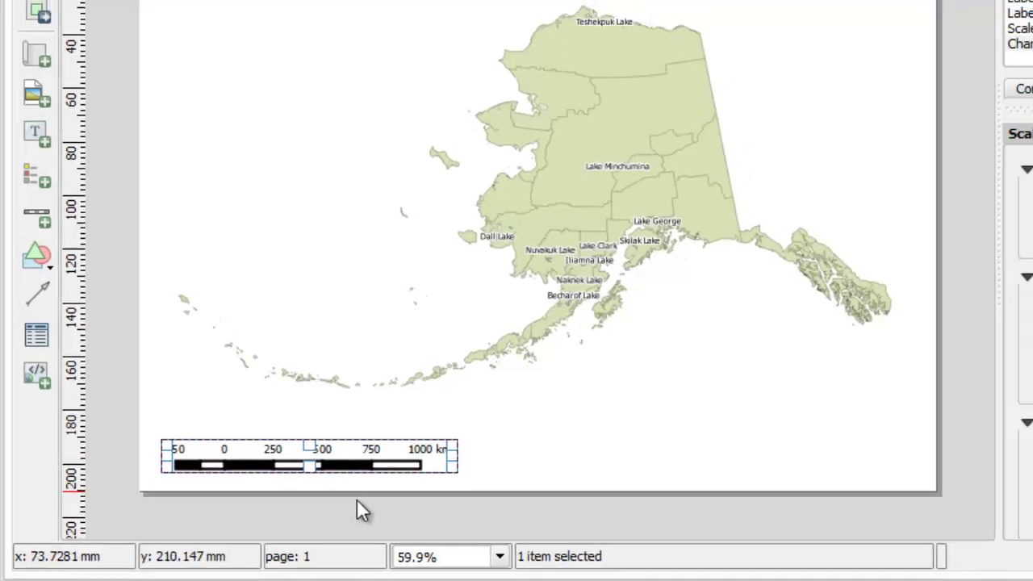
pyautogui.click(356, 511)
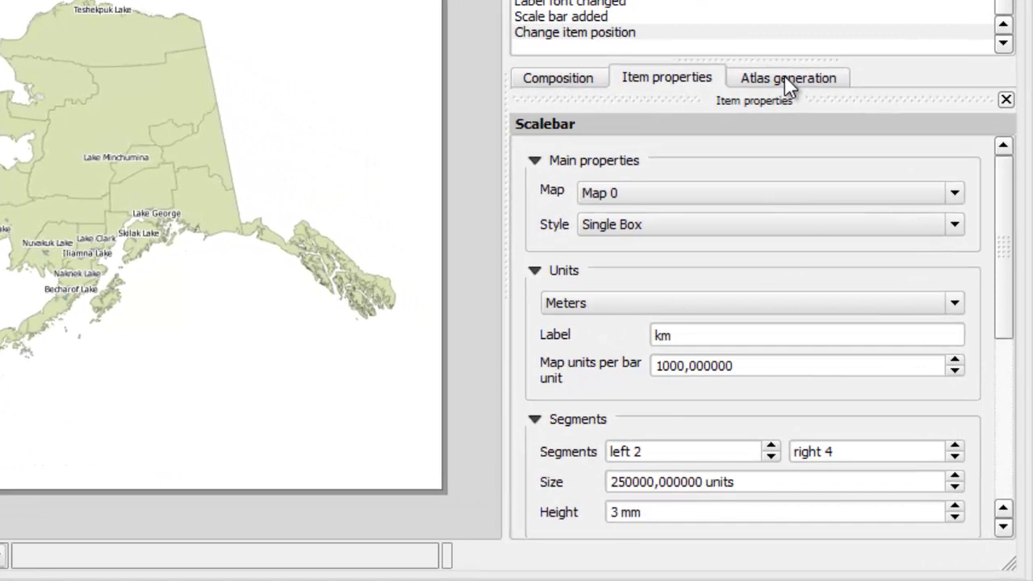
# - Enable atlas generation on the lakes layer with single-file export, sorted by NAMES
pyautogui.click(785, 79)
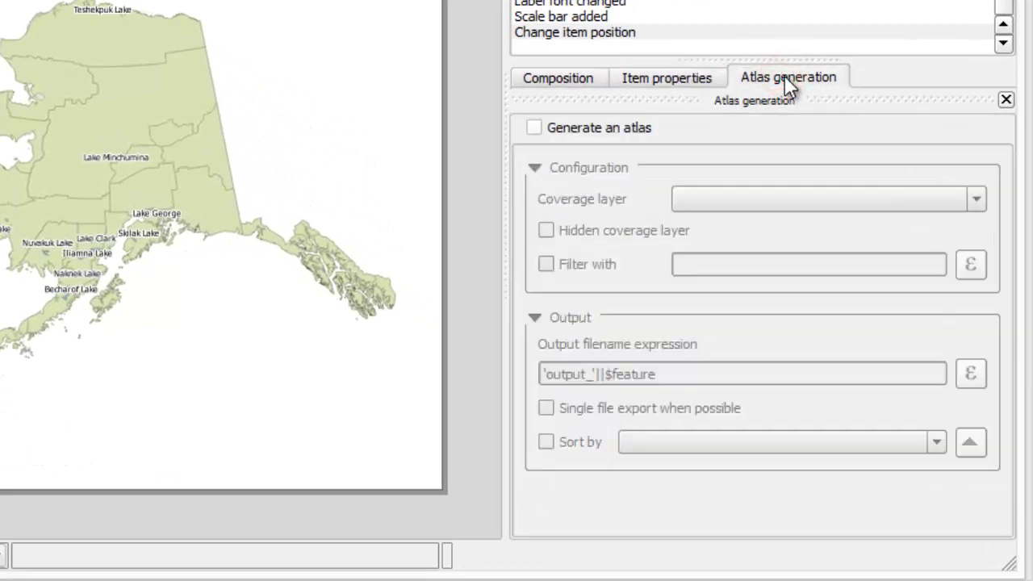
pyautogui.click(625, 136)
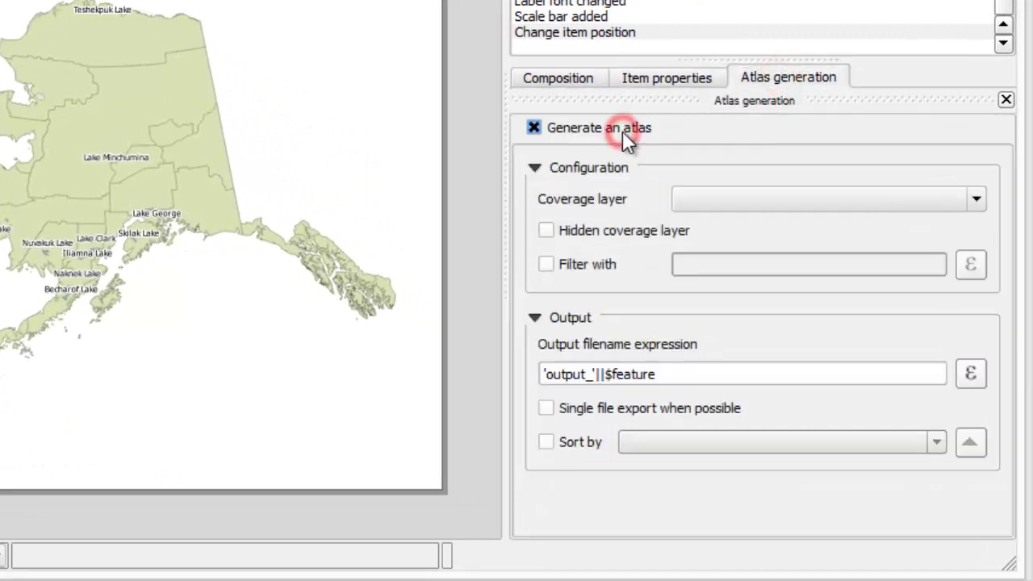
pyautogui.click(770, 198)
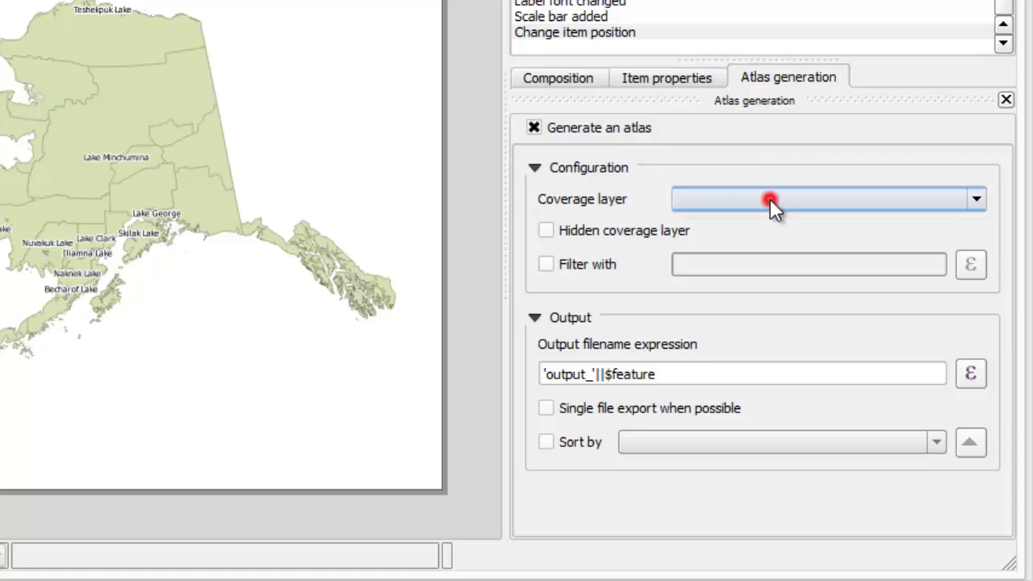
pyautogui.click(767, 241)
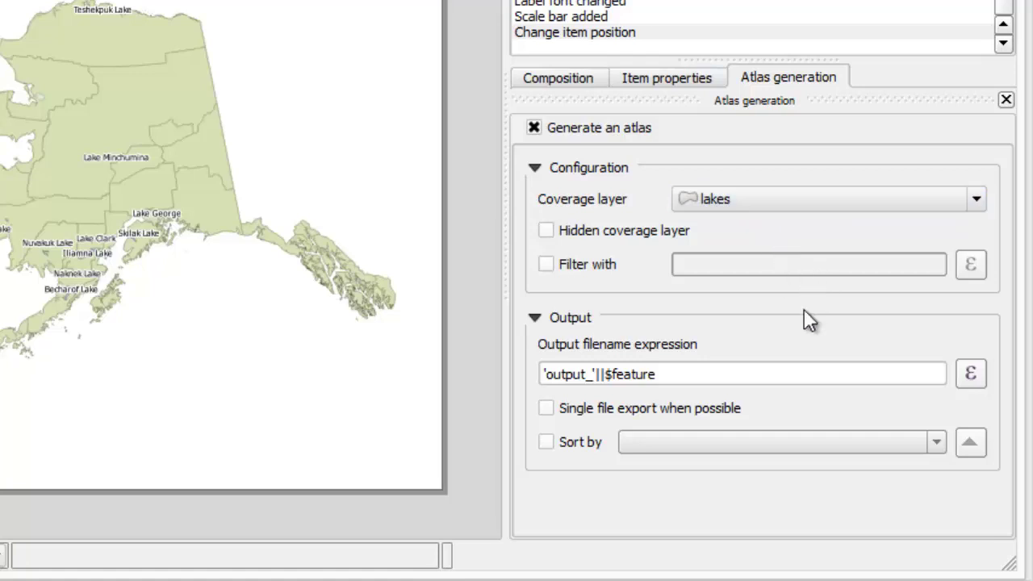
pyautogui.click(577, 409)
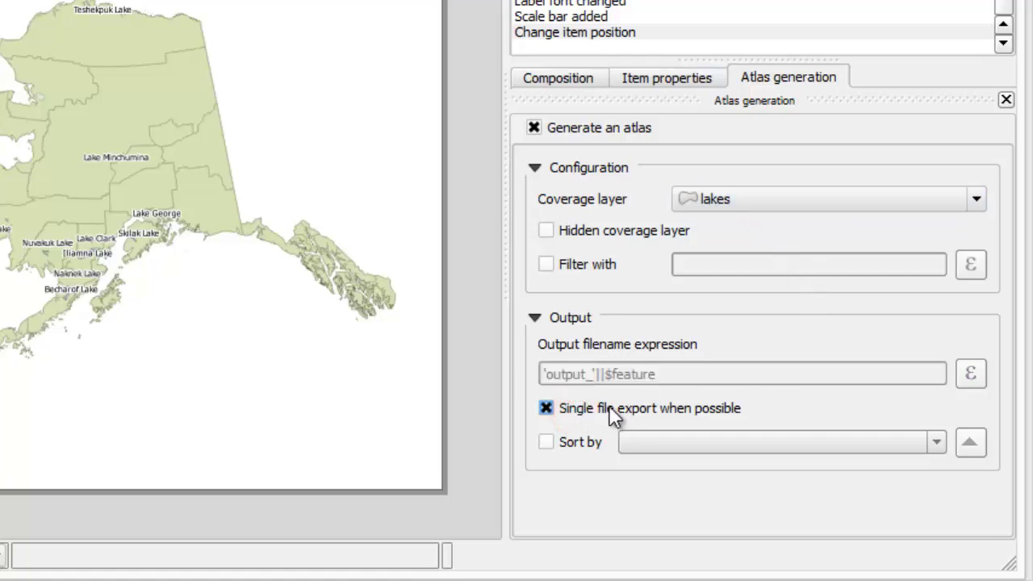
pyautogui.click(578, 446)
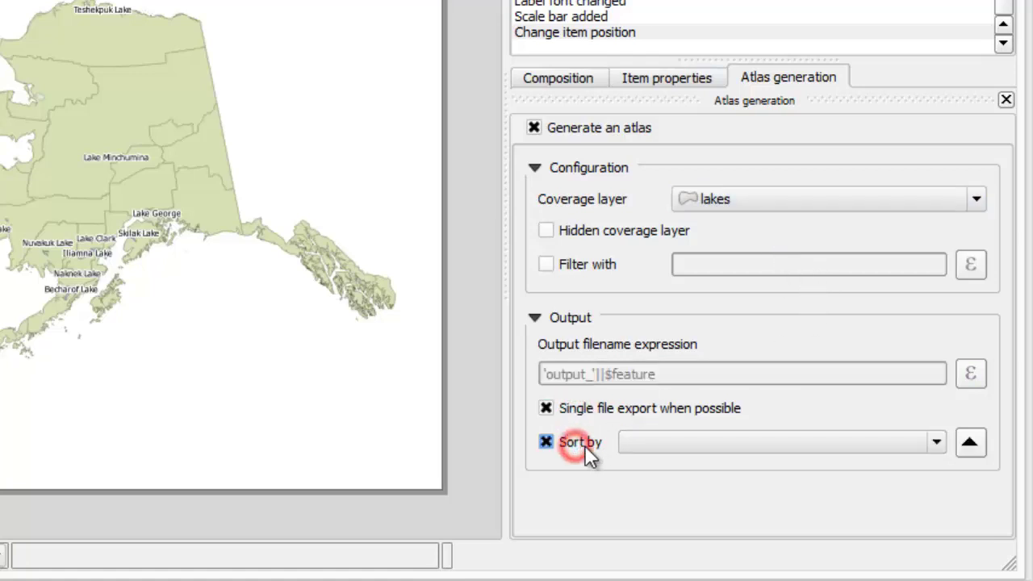
pyautogui.click(936, 445)
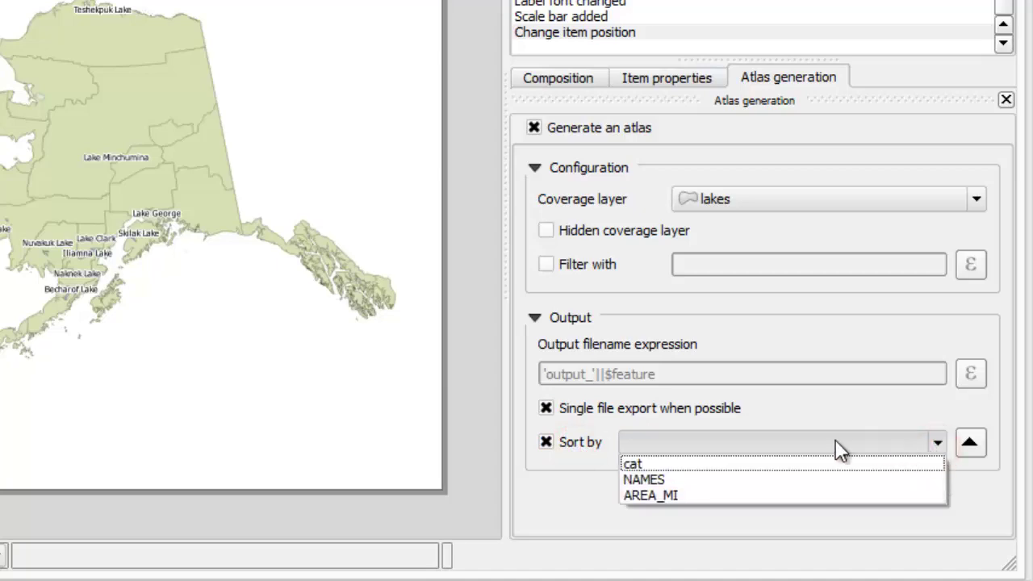
pyautogui.click(692, 476)
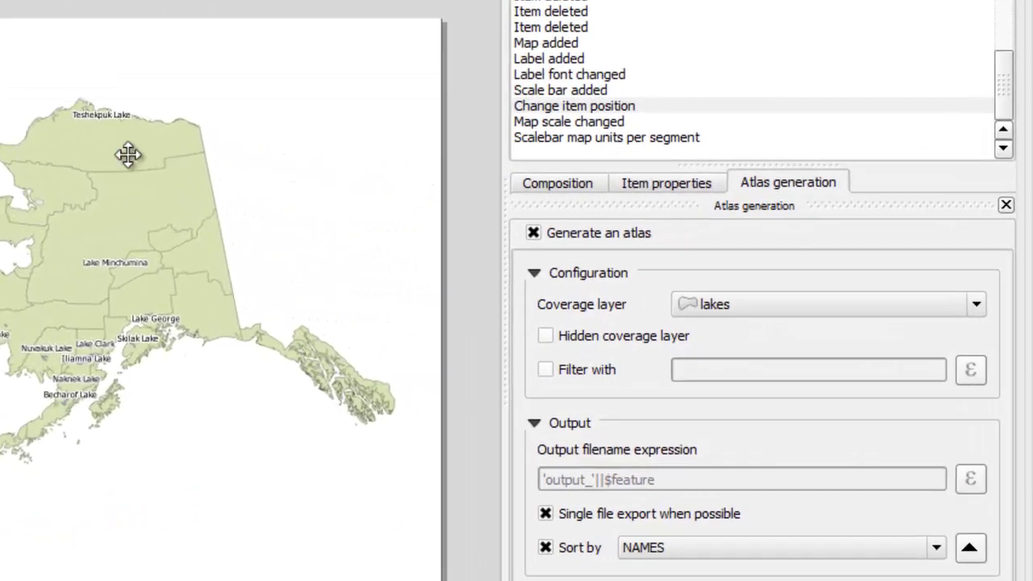
pyautogui.click(430, 225)
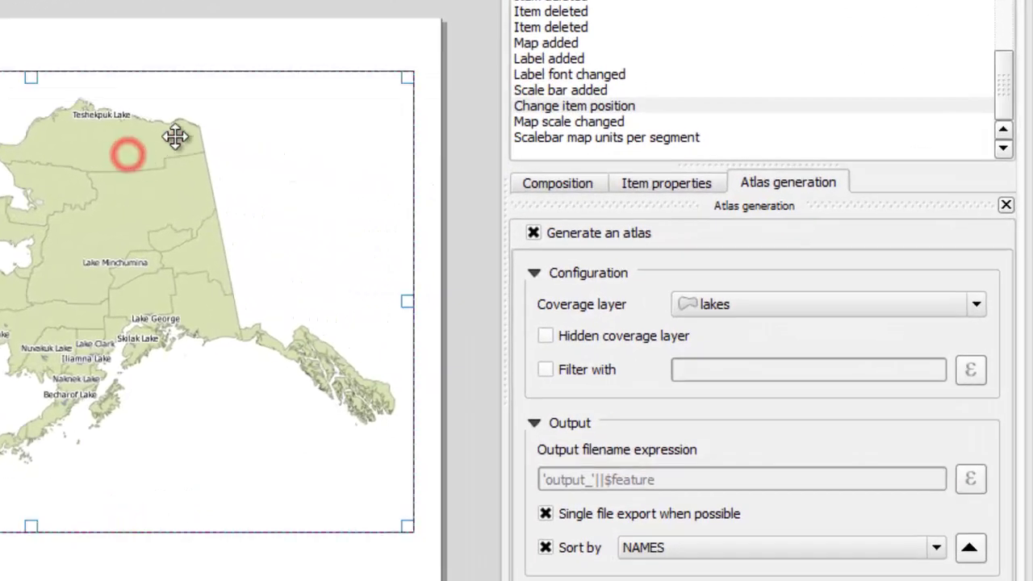
# - Set the map scale to 2000000 and make it atlas-controlled at a fixed scale
pyautogui.click(652, 184)
pyautogui.doubleClick(730, 331)
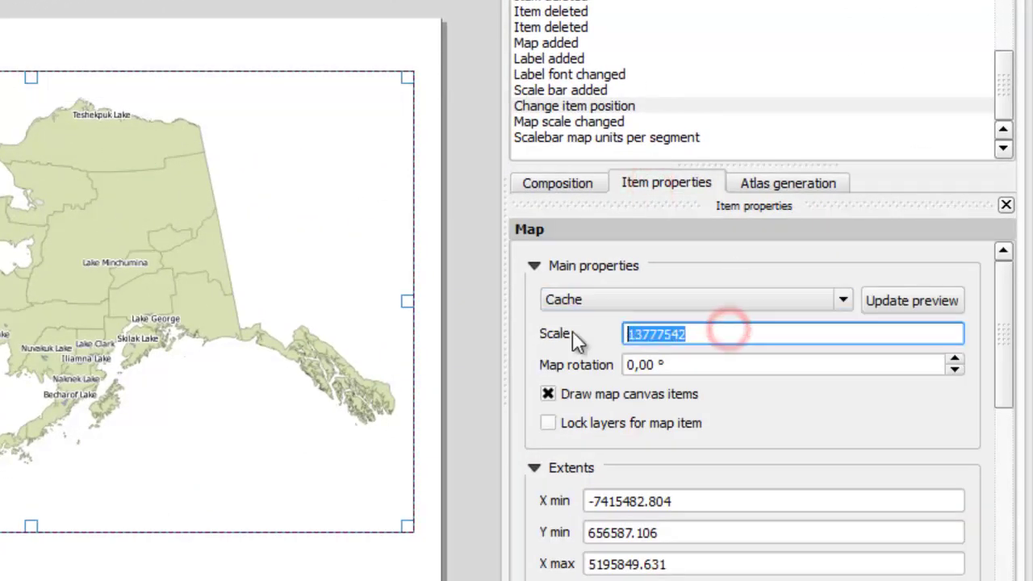
pyautogui.write('20000')
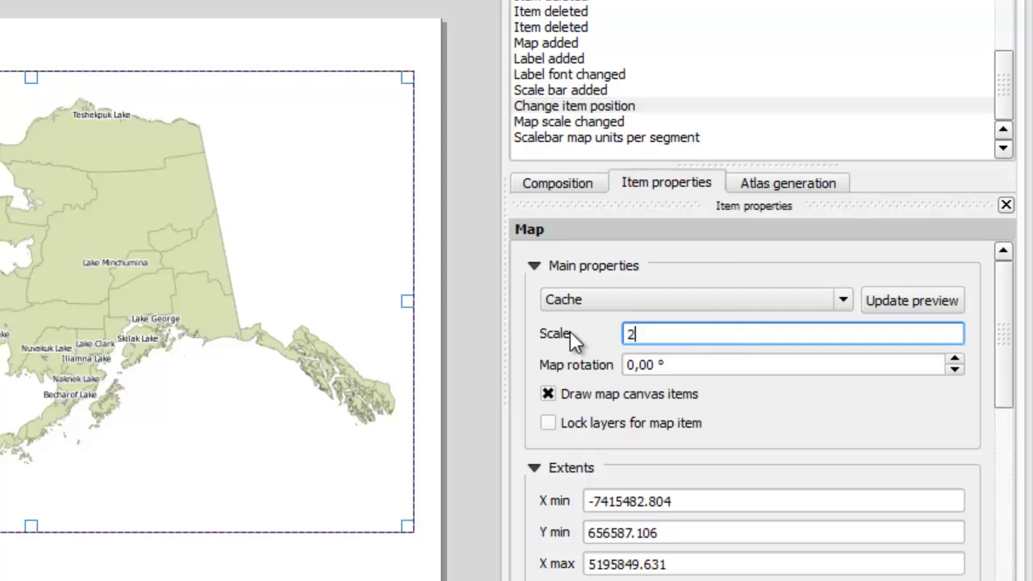
pyautogui.write('00')
pyautogui.press('Return')
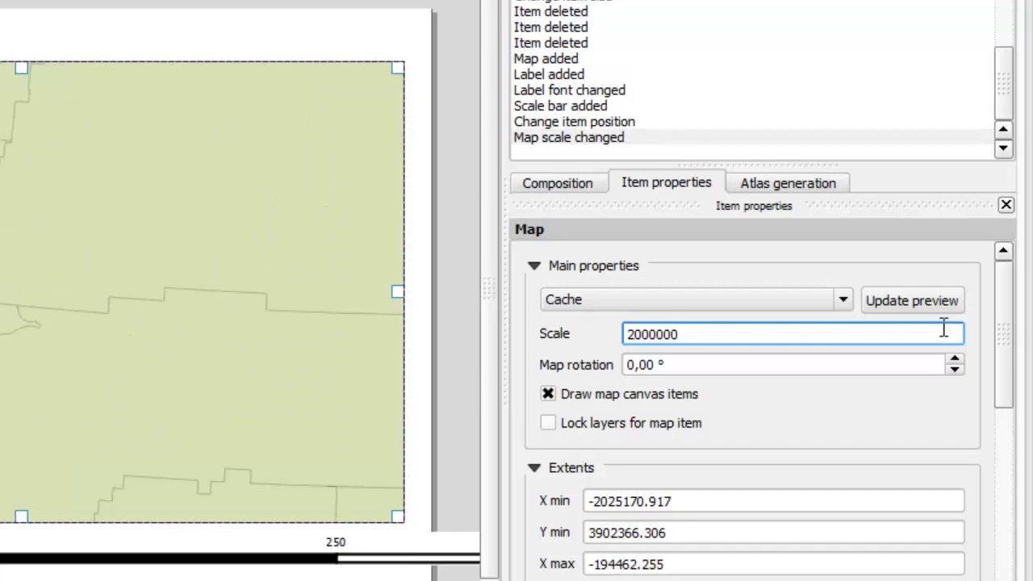
pyautogui.moveTo(1004, 325); pyautogui.dragTo(992, 434)
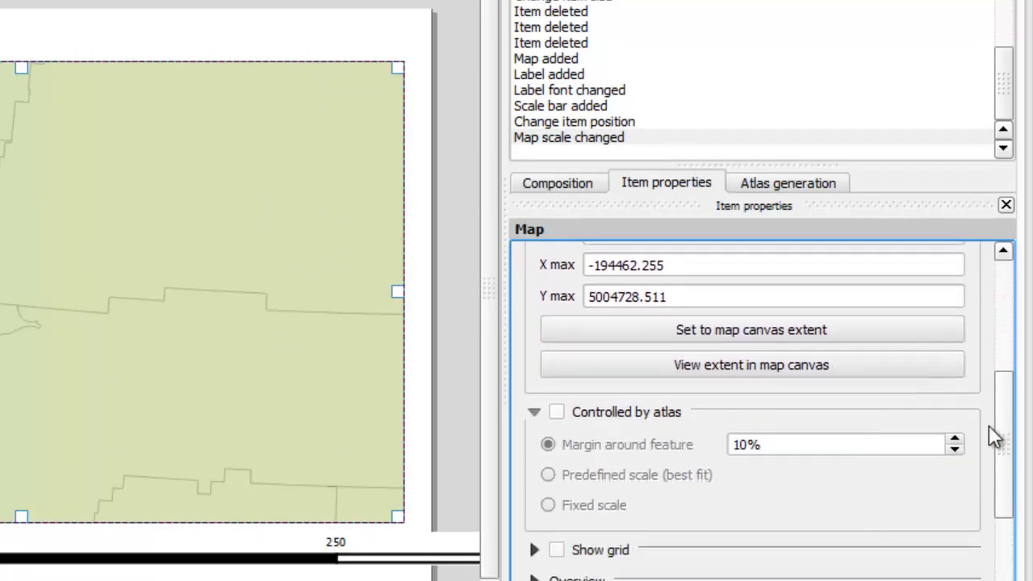
pyautogui.click(557, 415)
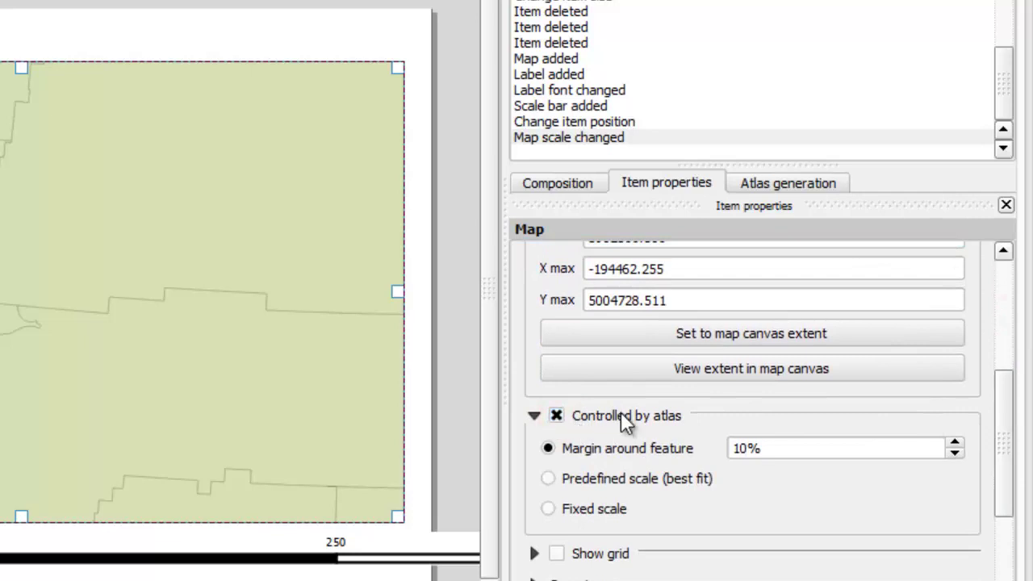
pyautogui.click(615, 510)
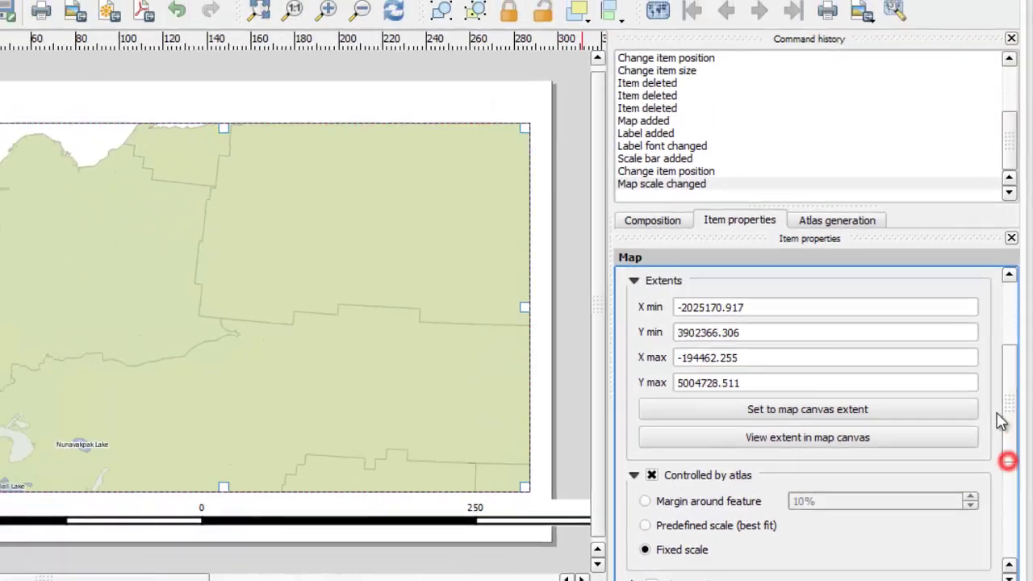
# - Give the scale bar 0 left and 2 right segments, so it reads 0–500 km
pyautogui.moveTo(1003, 428); pyautogui.dragTo(981, 317)
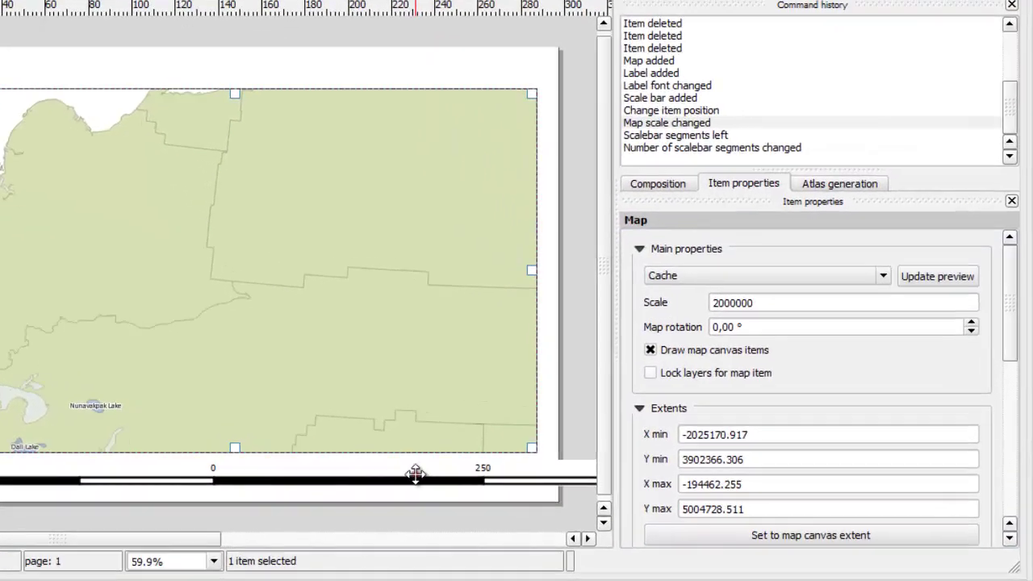
pyautogui.click(511, 493)
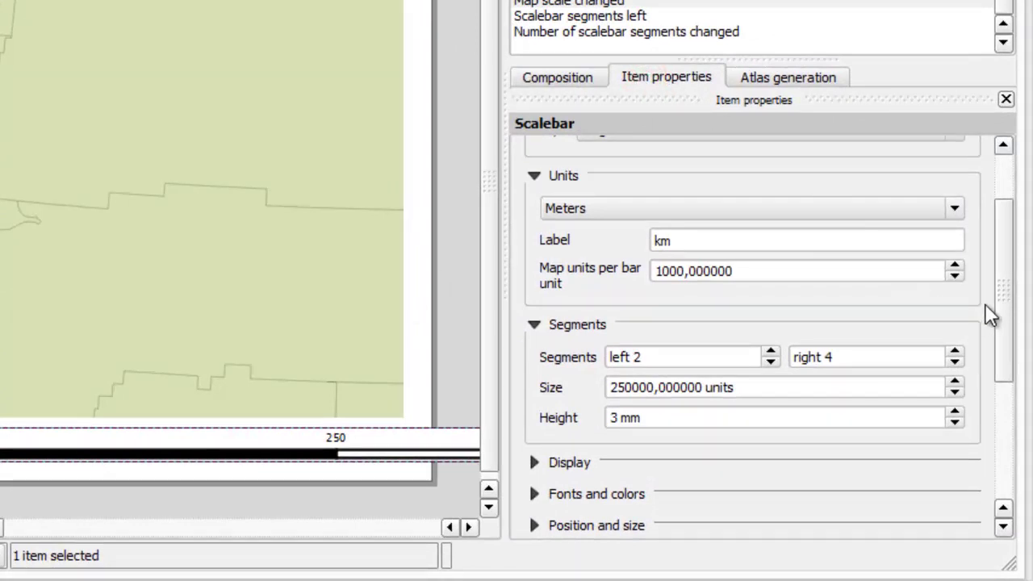
pyautogui.click(770, 362)
pyautogui.click(770, 362)
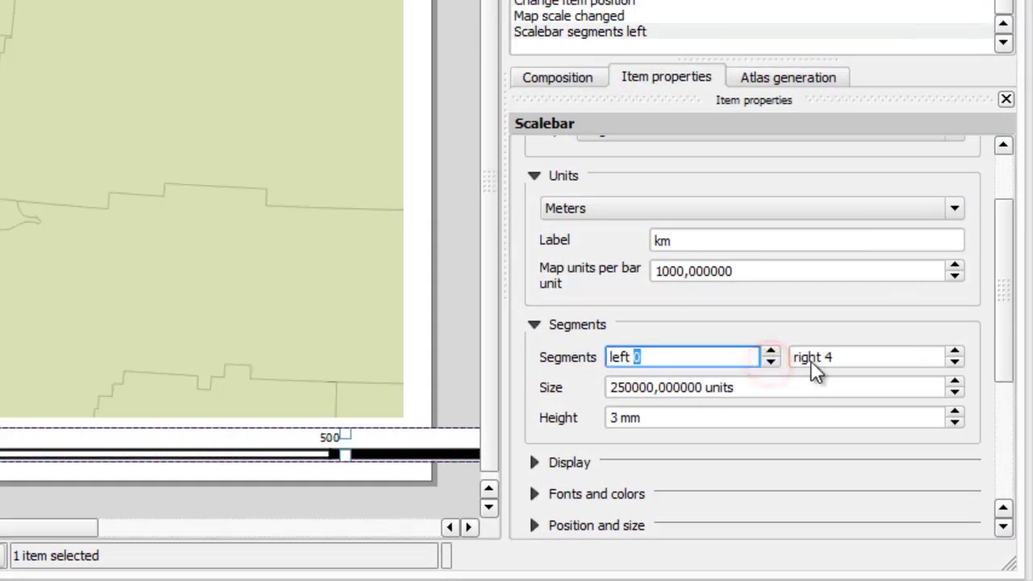
pyautogui.click(956, 363)
pyautogui.click(956, 362)
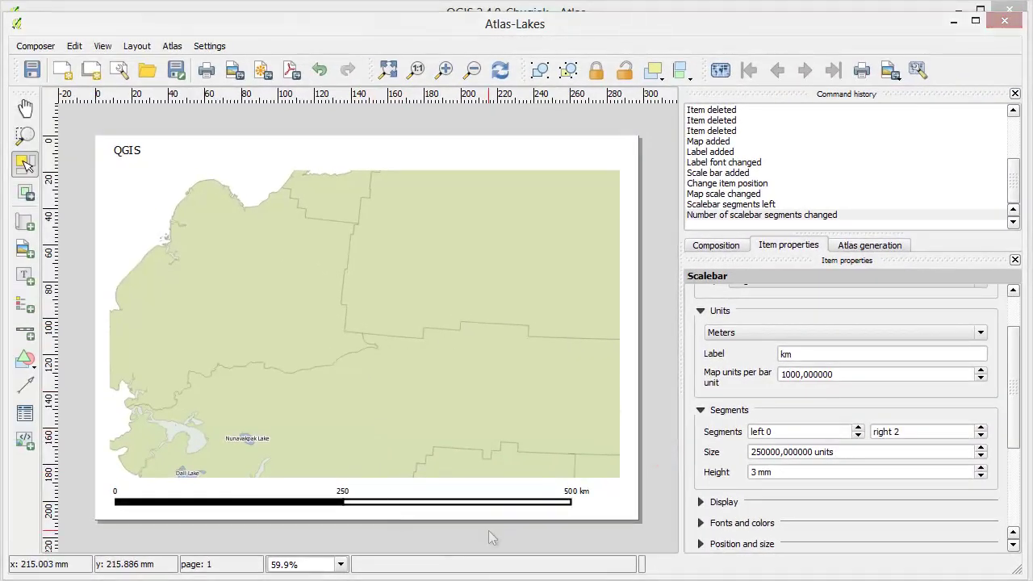
# - Clear the 'QGIS' text from the title label and start an expression for it
pyautogui.click(131, 151)
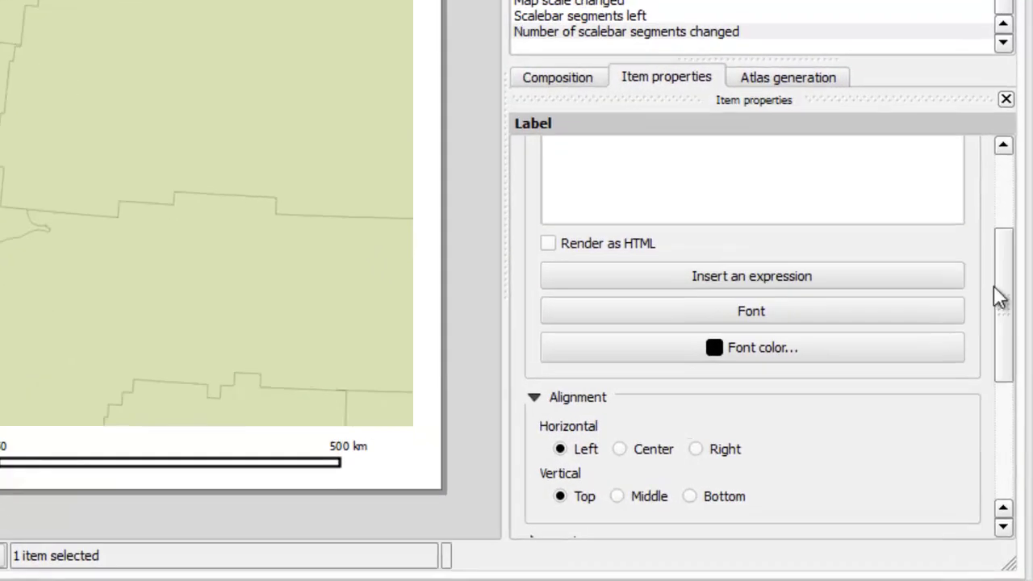
pyautogui.moveTo(1014, 392); pyautogui.dragTo(1014, 351)
pyautogui.moveTo(1008, 236); pyautogui.dragTo(940, 211)
pyautogui.moveTo(654, 188); pyautogui.dragTo(530, 182)
pyautogui.press('BackSpace')
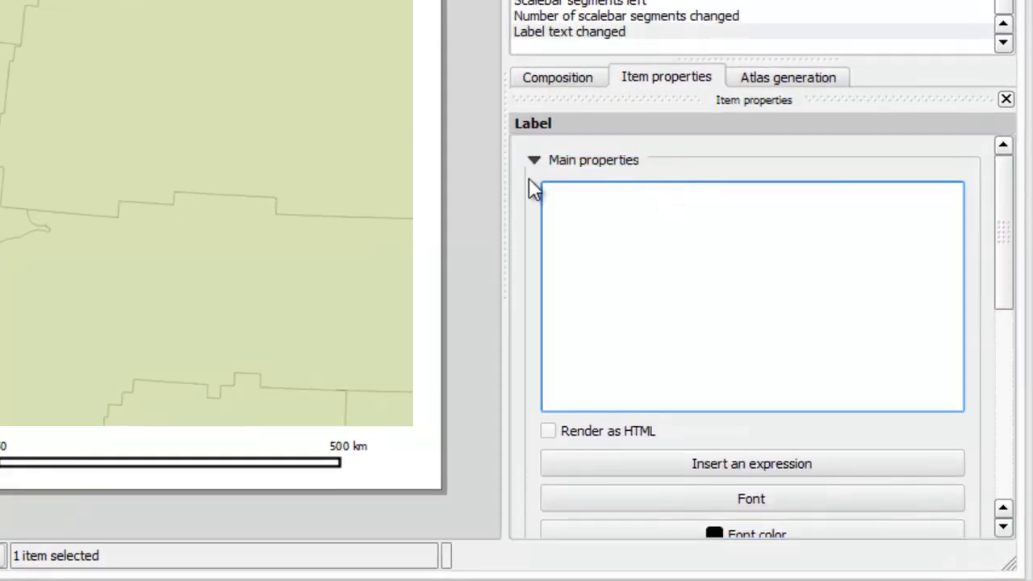
pyautogui.click(760, 463)
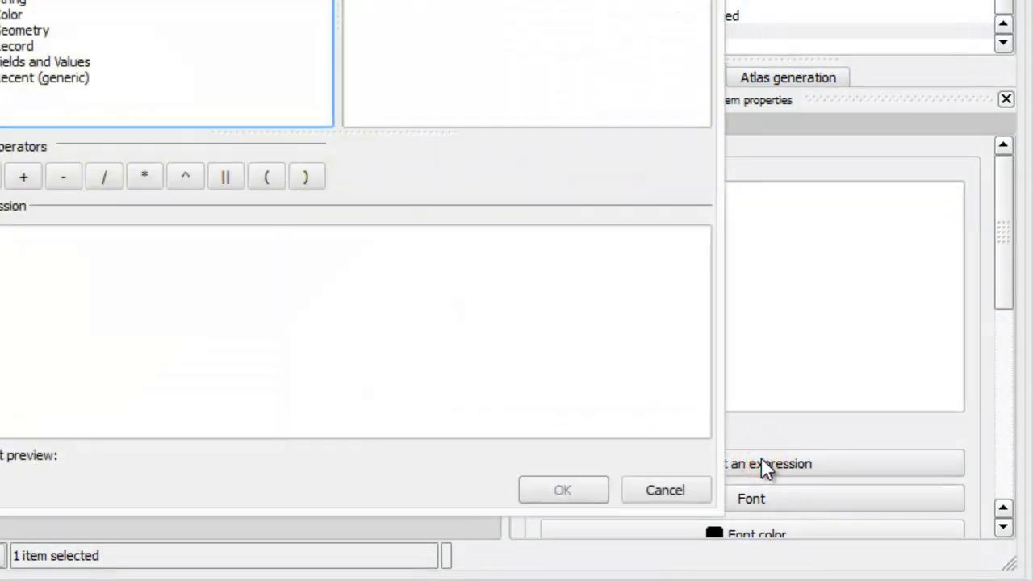
# - Begin the expression with 'Lake: ' followed by the || concatenation operator
pyautogui.click(117, 259)
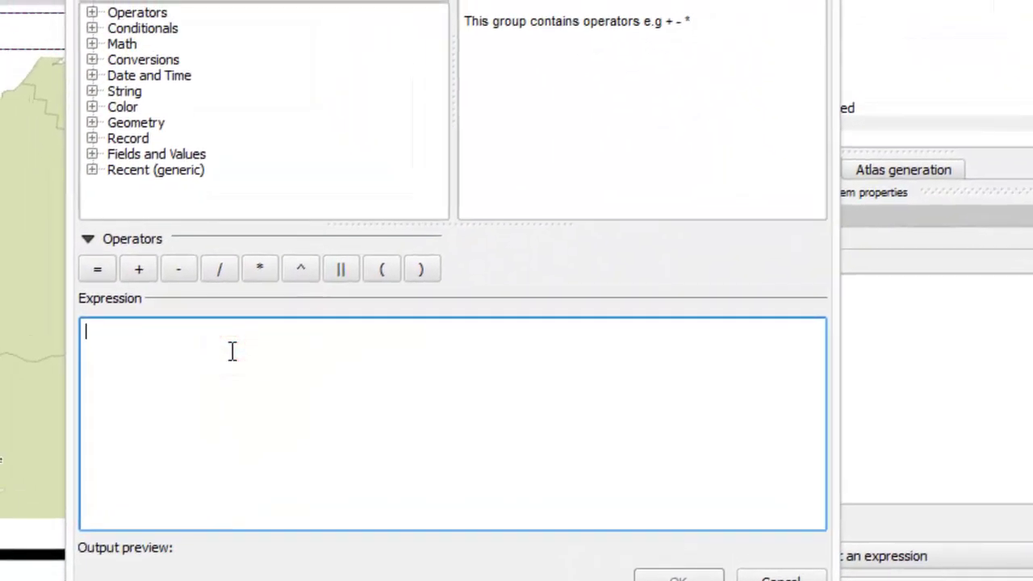
pyautogui.write('"')
pyautogui.write("Lake: '")
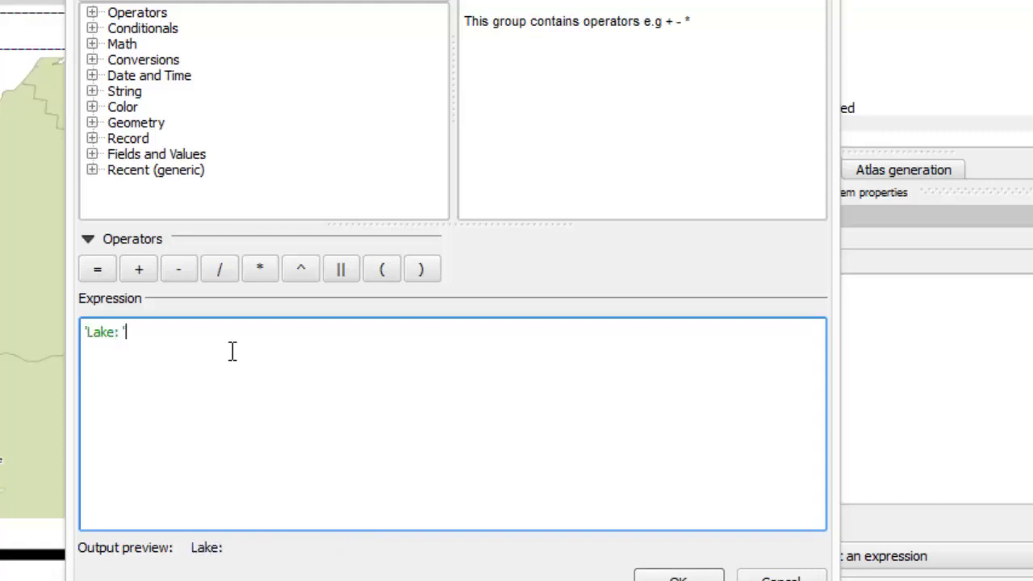
pyautogui.click(340, 268)
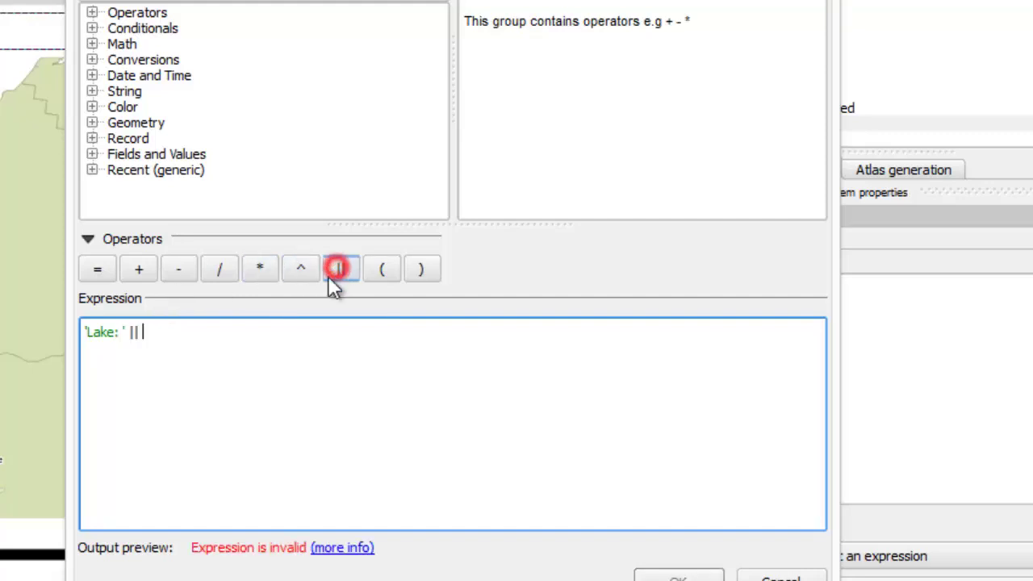
# - Insert a CASE WHEN $id = $atlasfeatureid THEN END block with an empty result
pyautogui.click(92, 30)
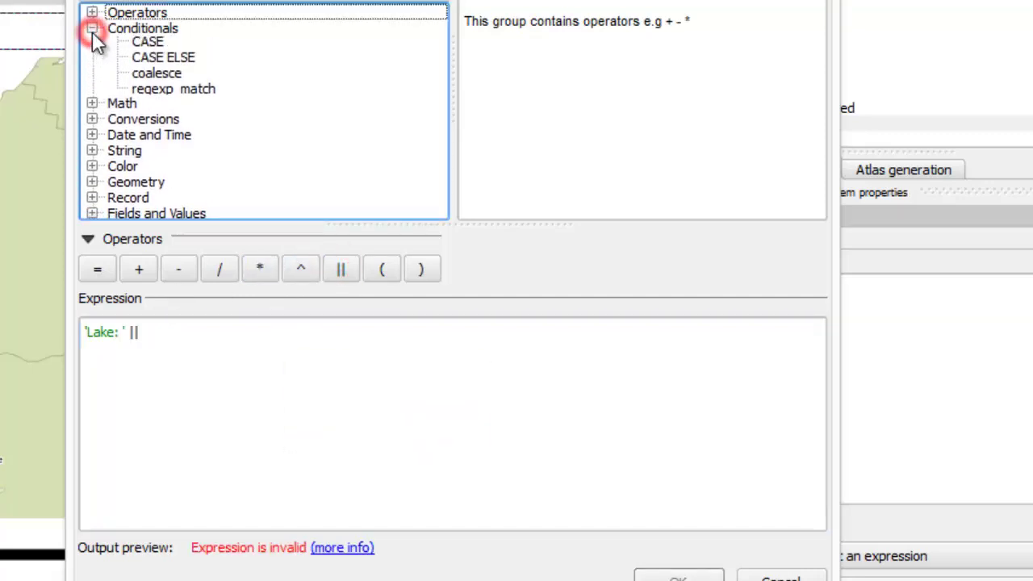
pyautogui.doubleClick(149, 49)
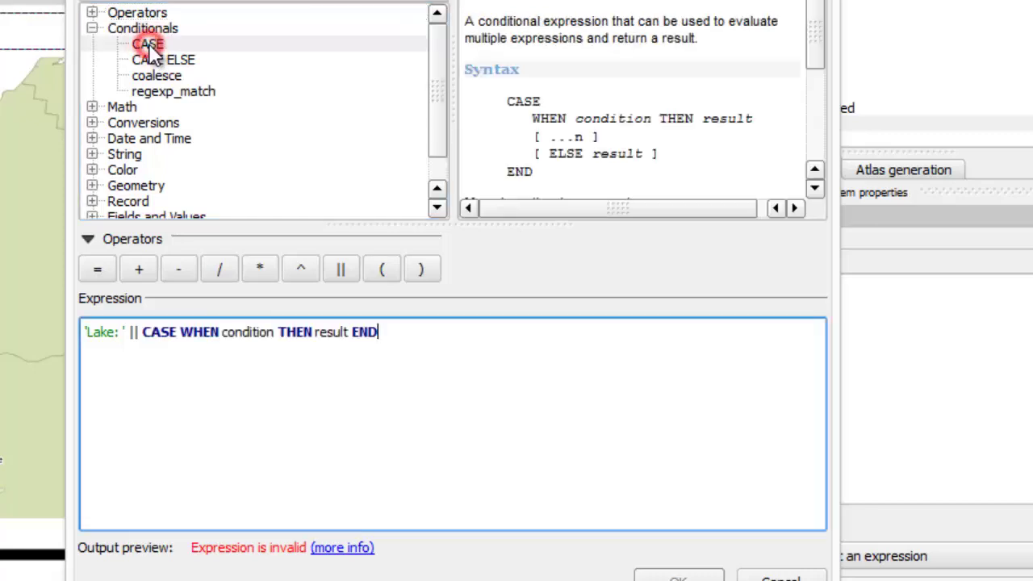
pyautogui.moveTo(274, 333); pyautogui.dragTo(228, 335)
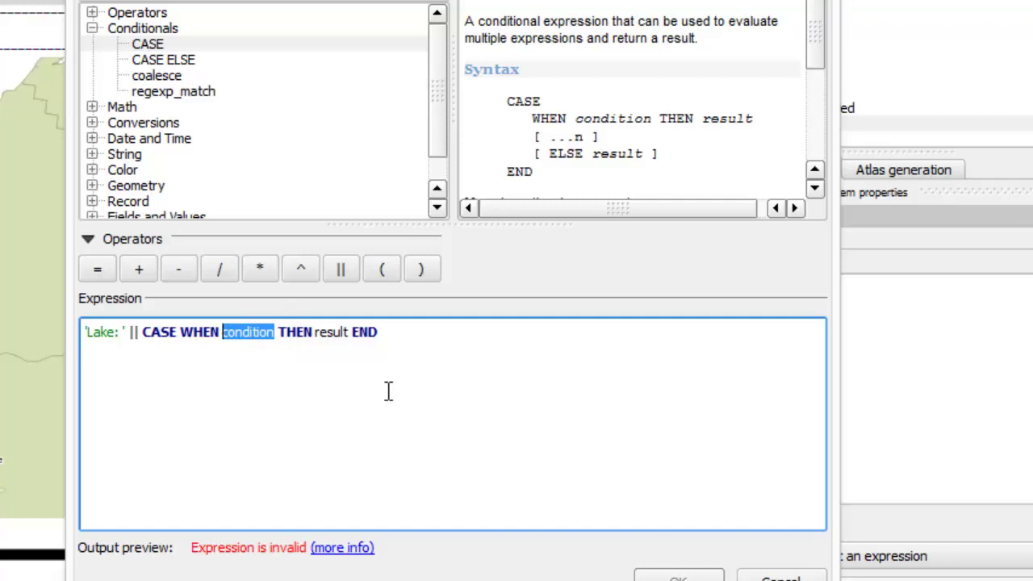
pyautogui.write('$id')
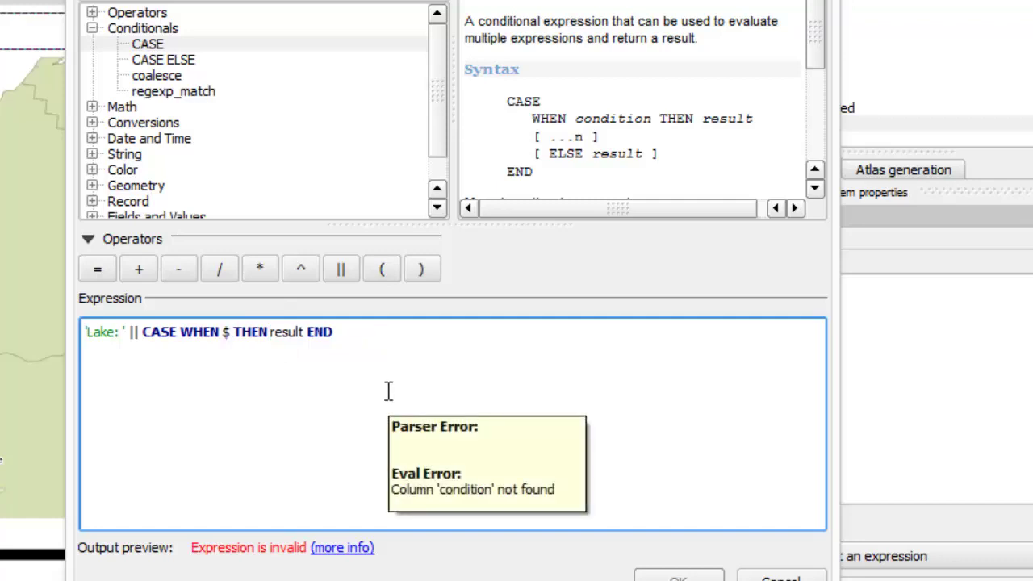
pyautogui.write(' = ')
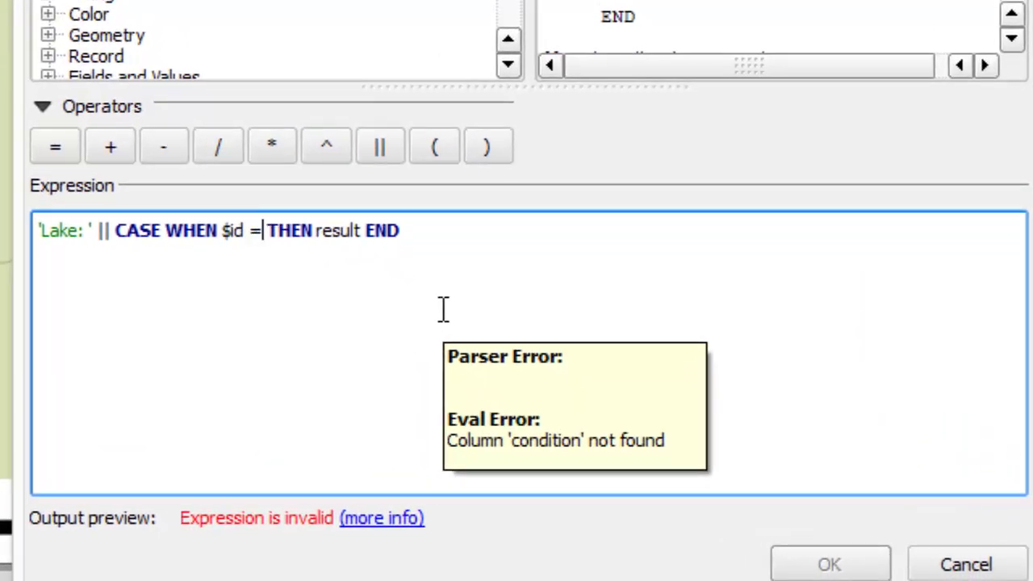
pyautogui.write('$ ')
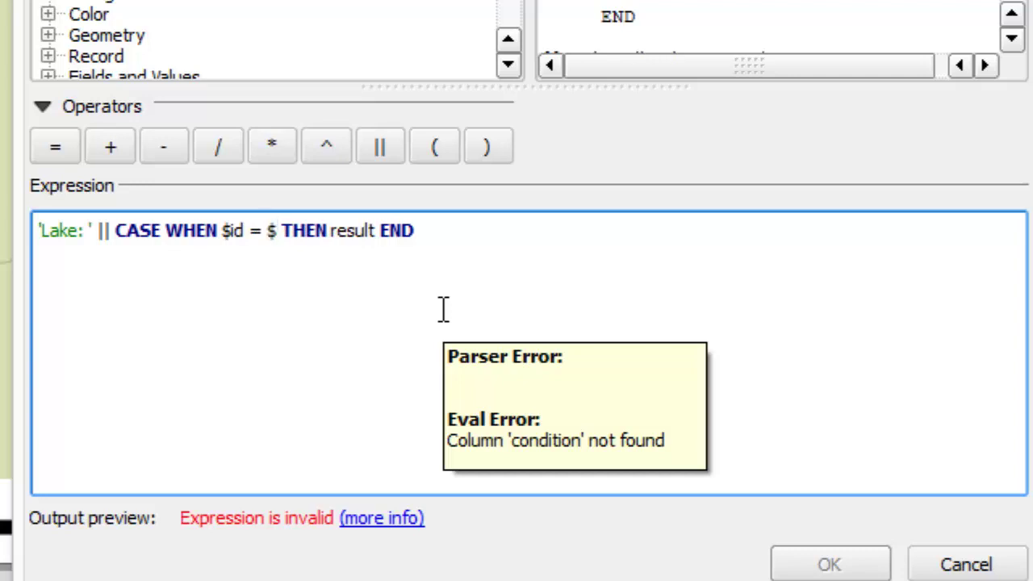
pyautogui.write('atlas')
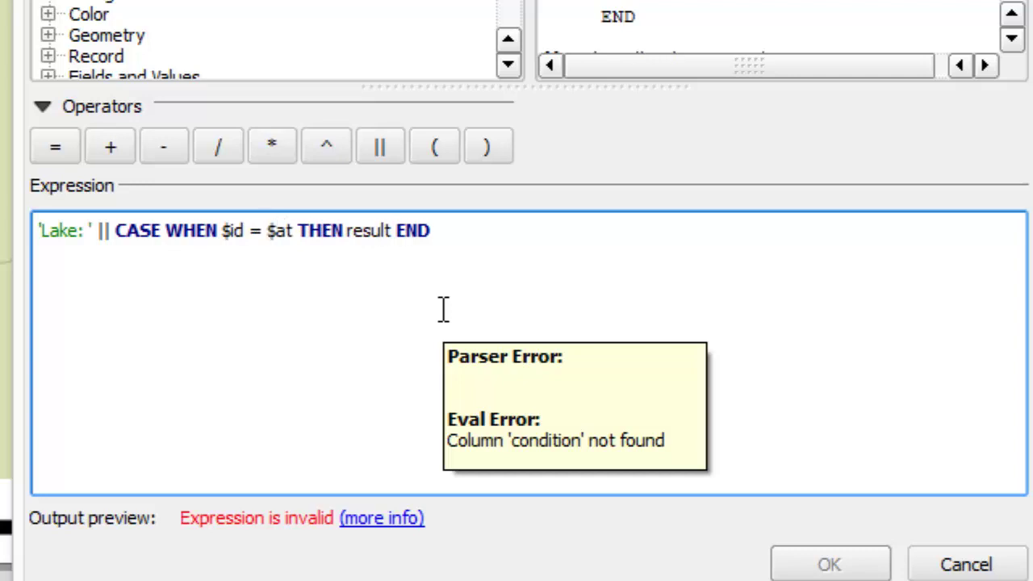
pyautogui.write('featureid')
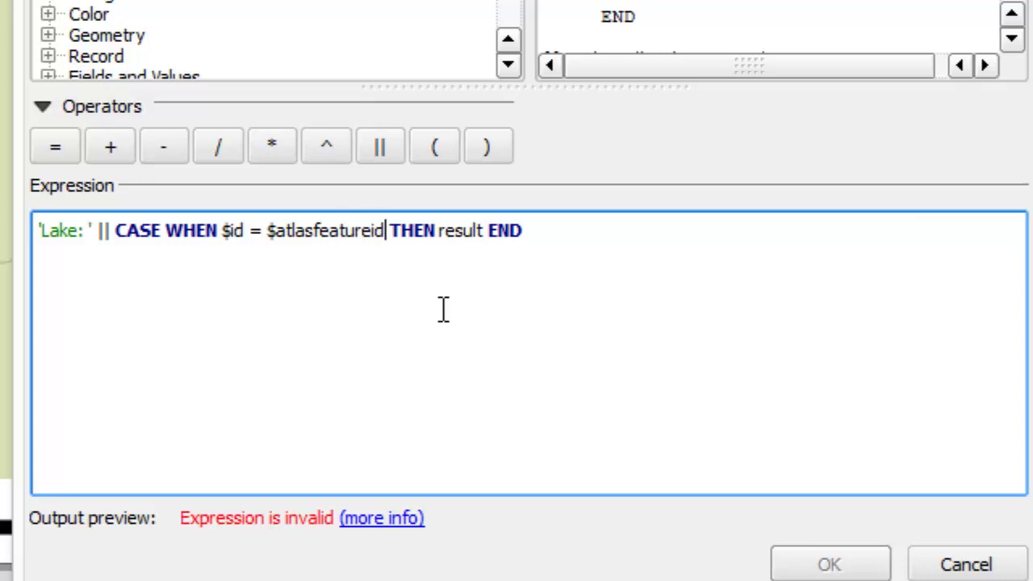
pyautogui.press('BackSpace')
pyautogui.press('Delete')
pyautogui.press('Delete')
pyautogui.press('Delete')
pyautogui.press('Delete')
pyautogui.press('Delete')
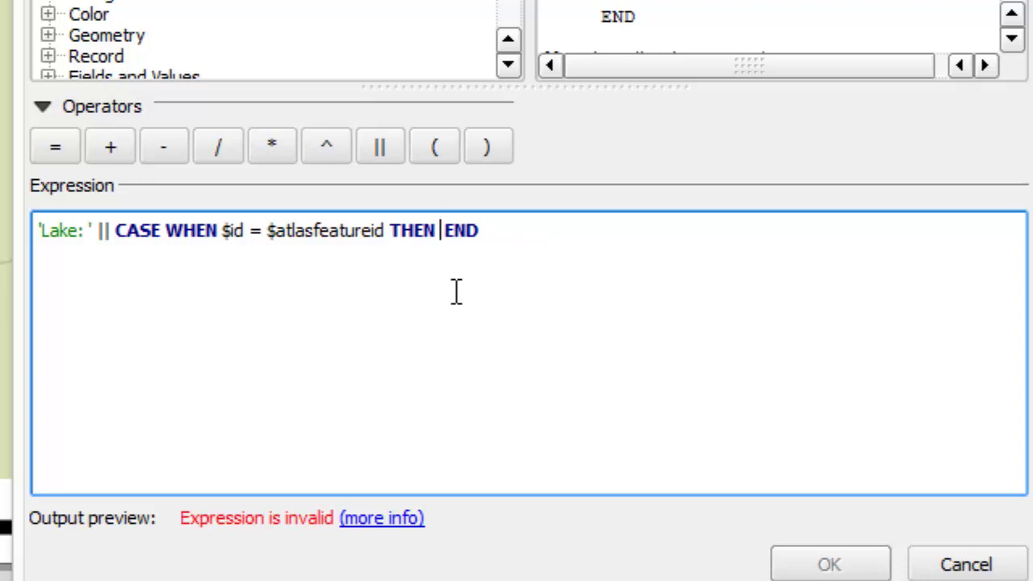
# - Put the "NAMES" field after THEN and apply the expression to the title label
pyautogui.scroll(-1, 133, 13)
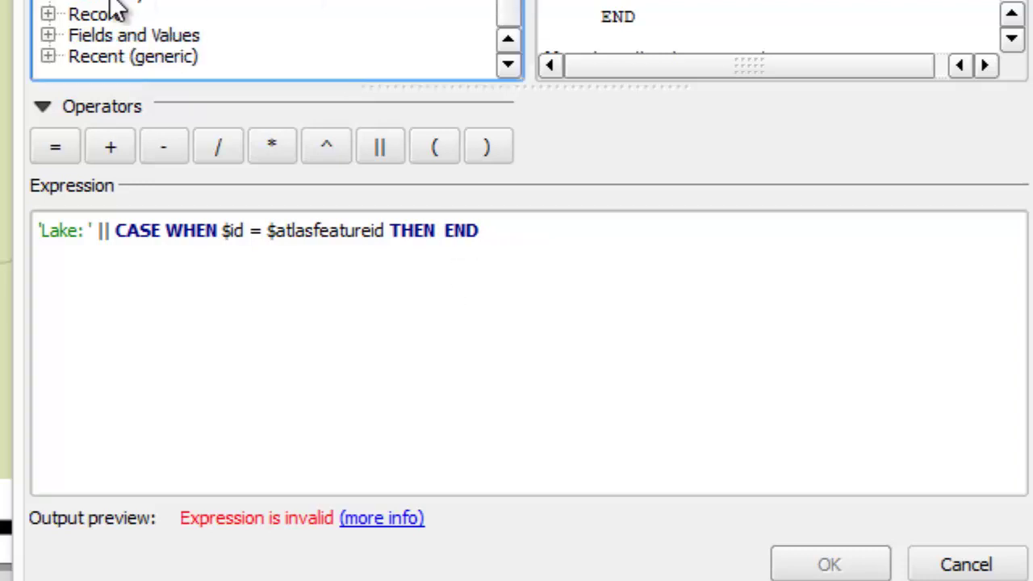
pyautogui.click(48, 35)
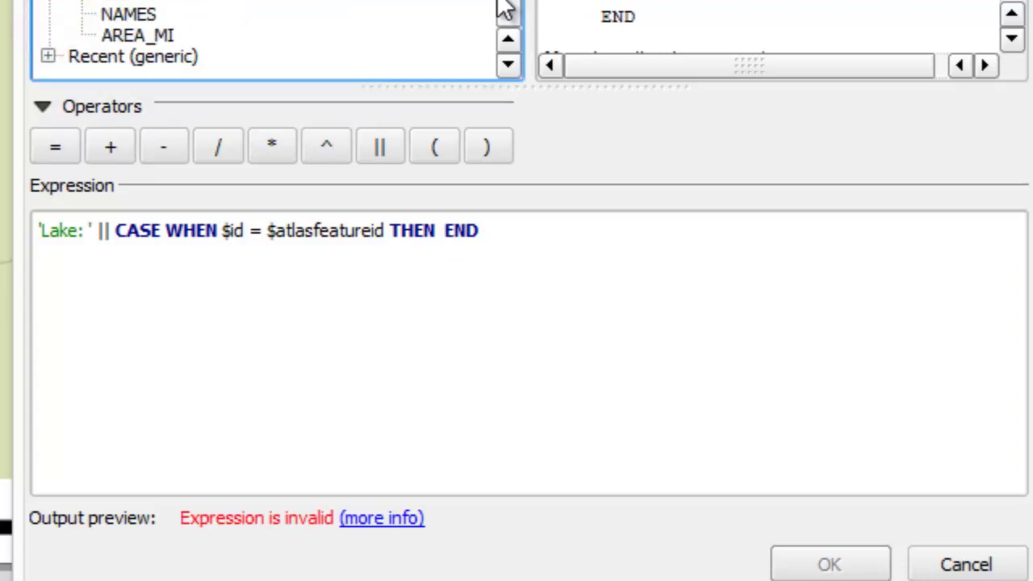
pyautogui.doubleClick(128, 62)
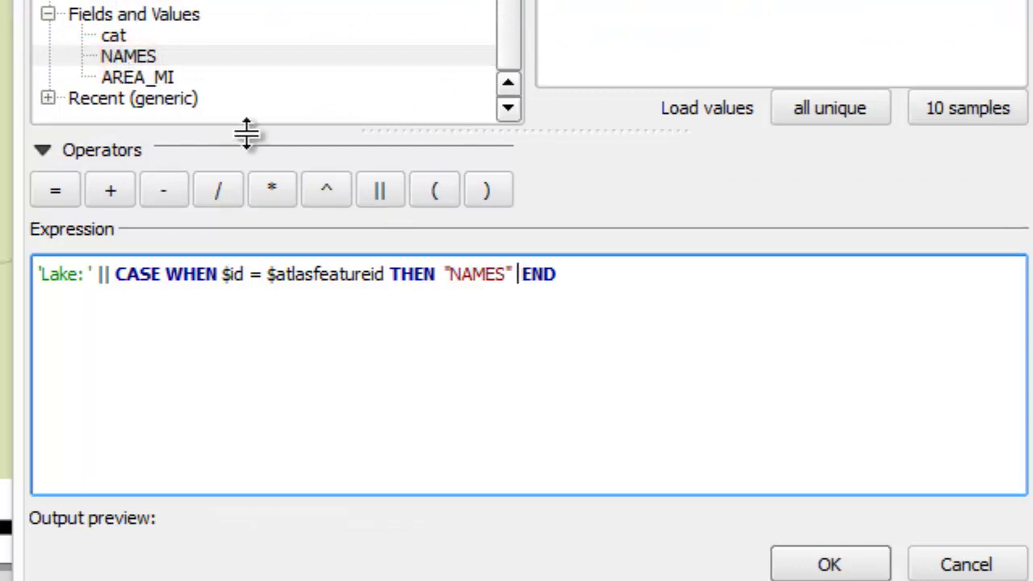
pyautogui.click(573, 269)
pyautogui.moveTo(578, 270); pyautogui.dragTo(339, 277)
pyautogui.hotkey('ctrl', 'a')
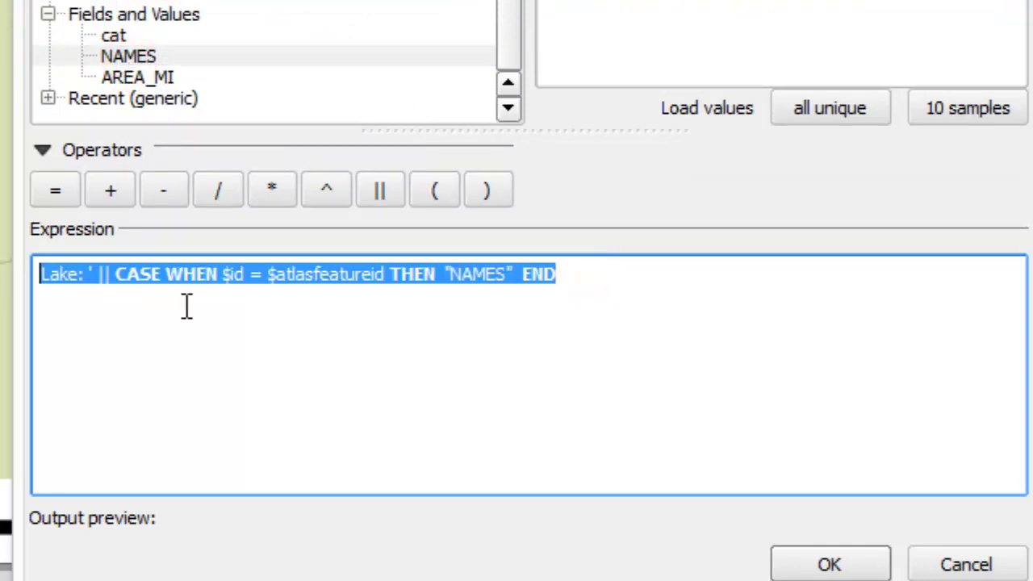
pyautogui.click(639, 266)
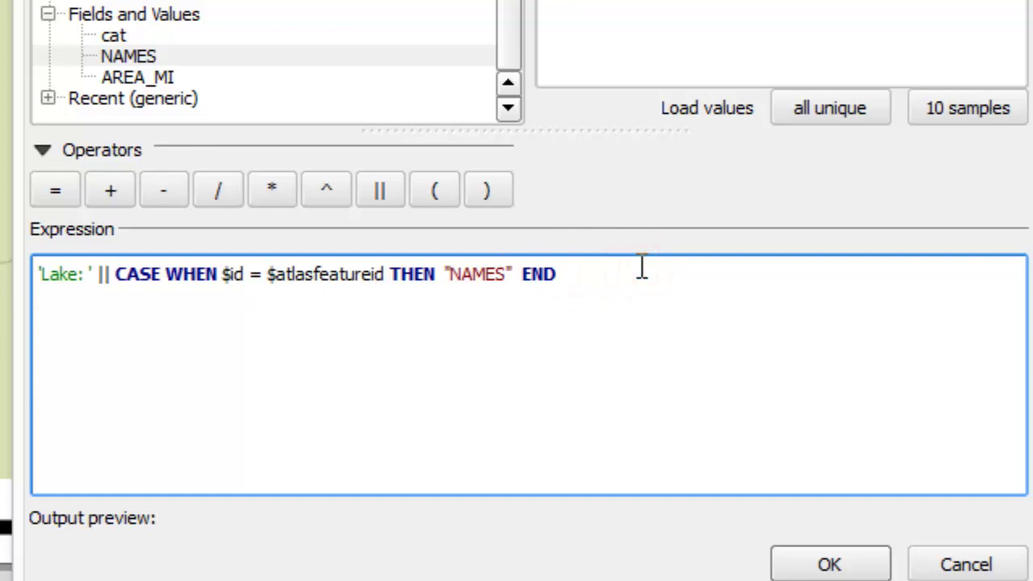
pyautogui.click(847, 565)
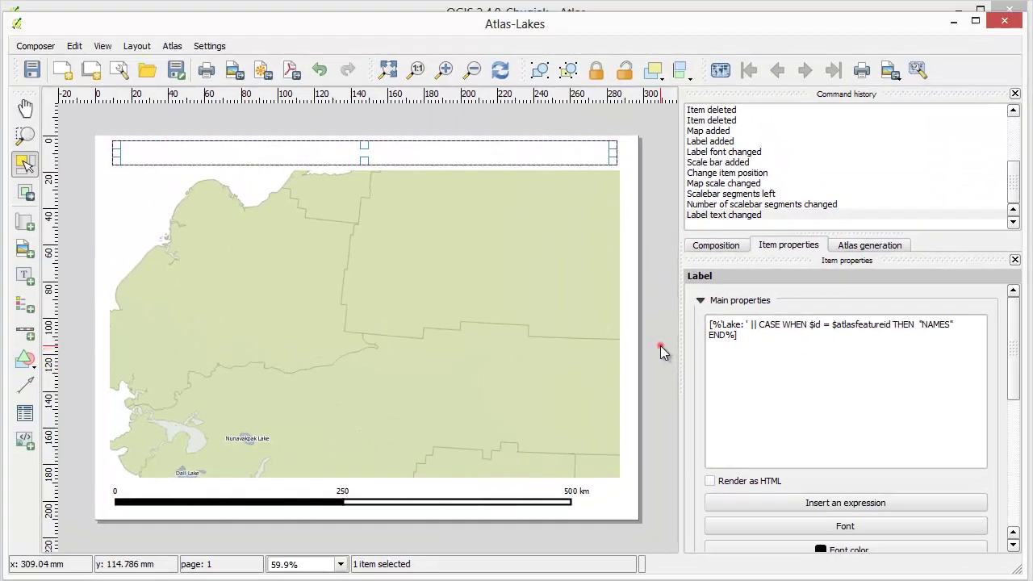
pyautogui.click(603, 309)
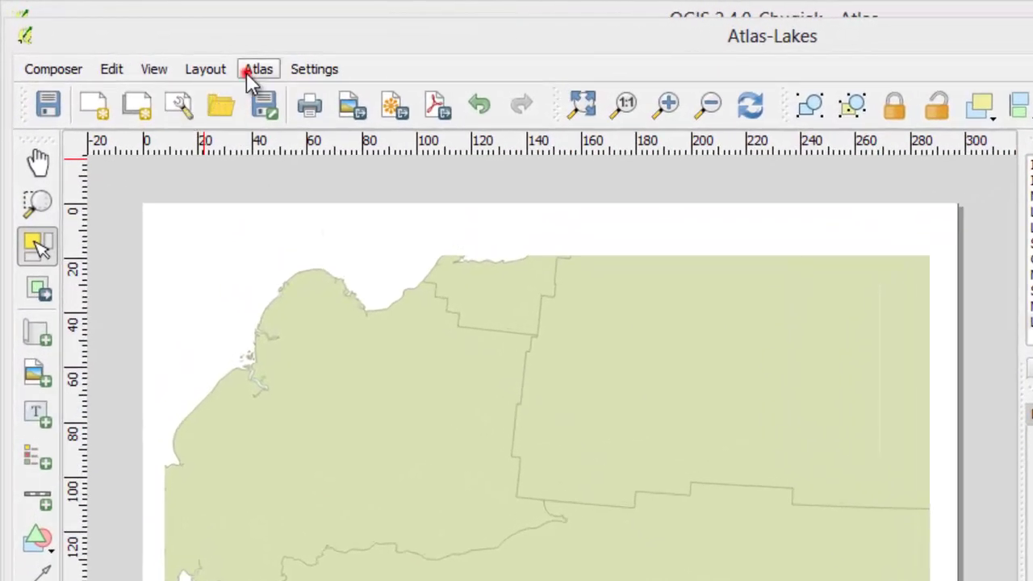
pyautogui.click(251, 71)
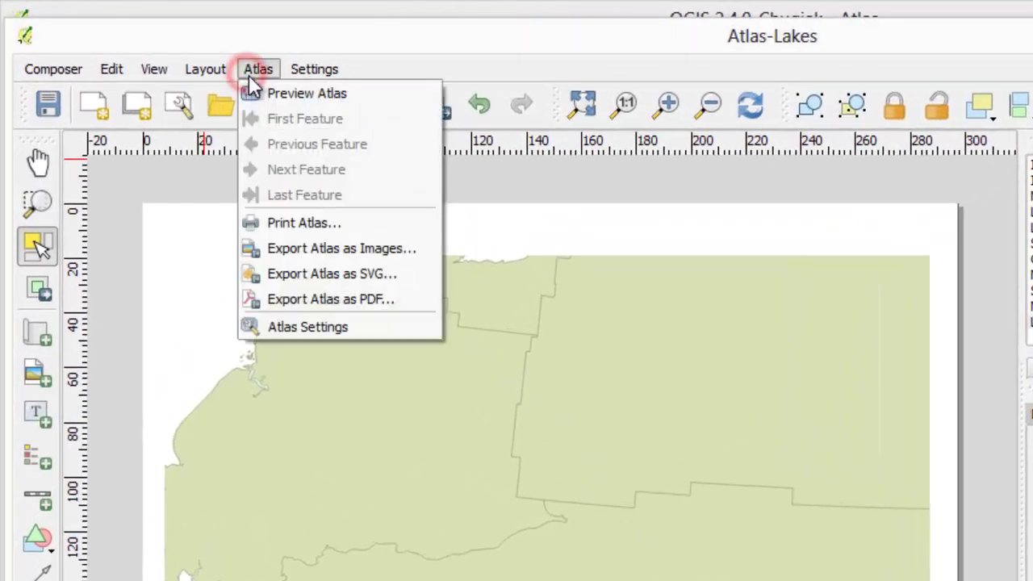
# - Preview the atlas and step through Dall Lake to Iliamna Lake, feature 3 of 15
pyautogui.click(252, 92)
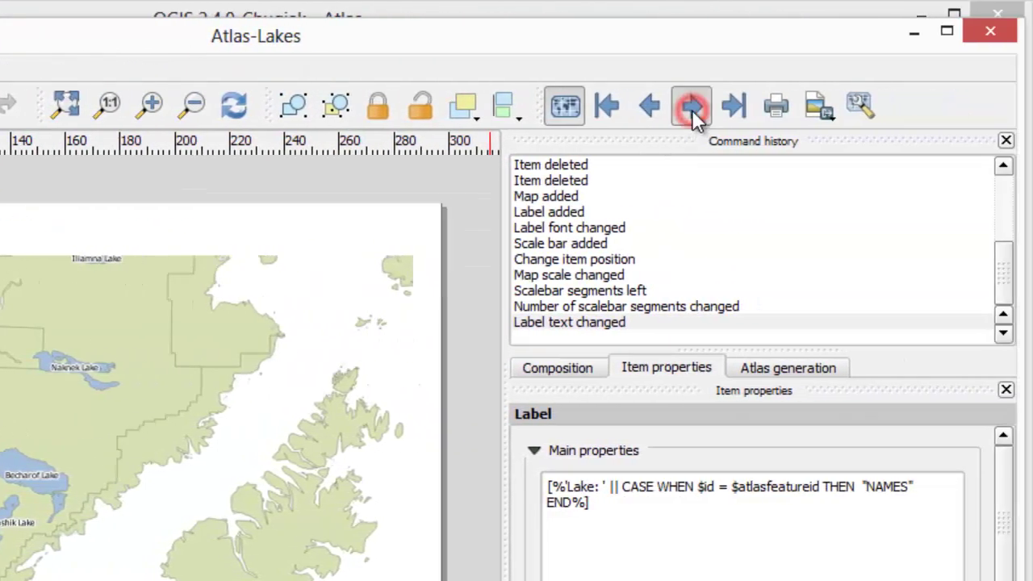
pyautogui.click(691, 110)
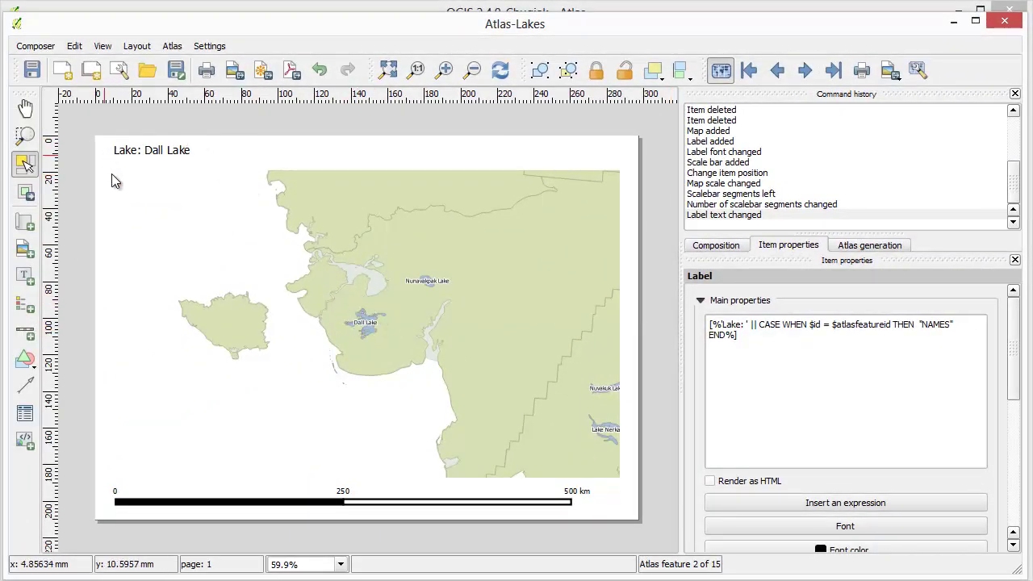
pyautogui.click(805, 70)
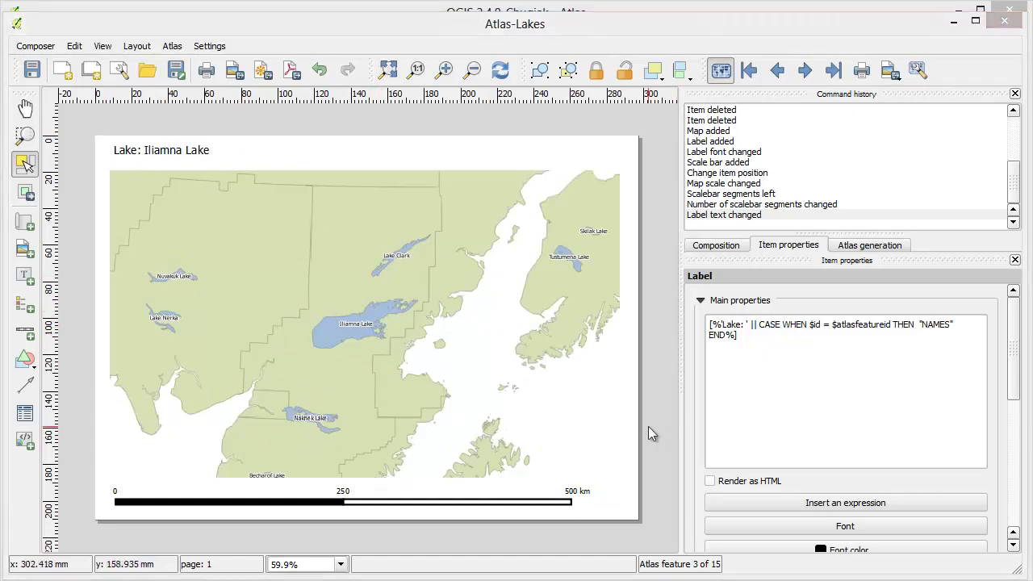
pyautogui.click(477, 192)
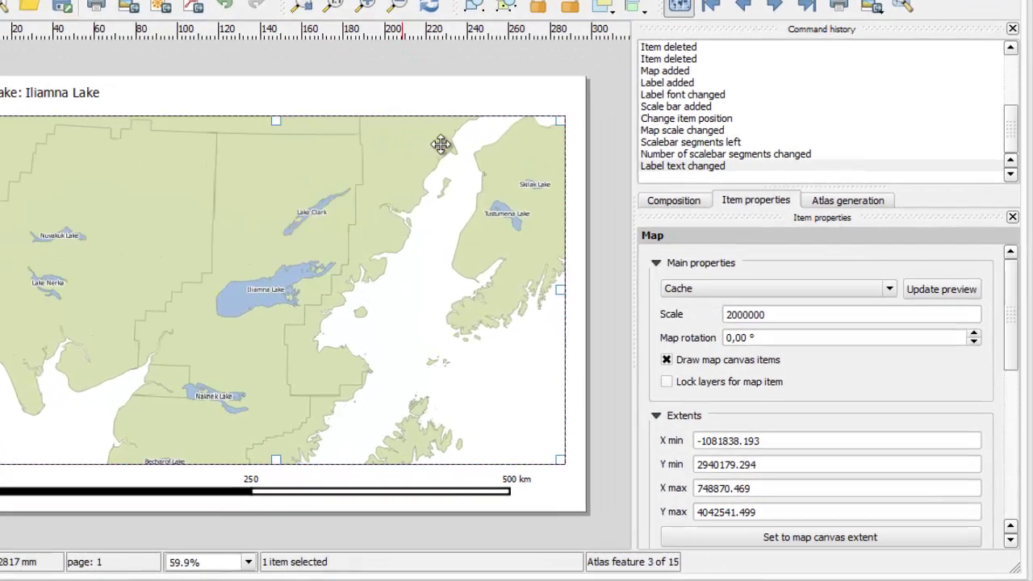